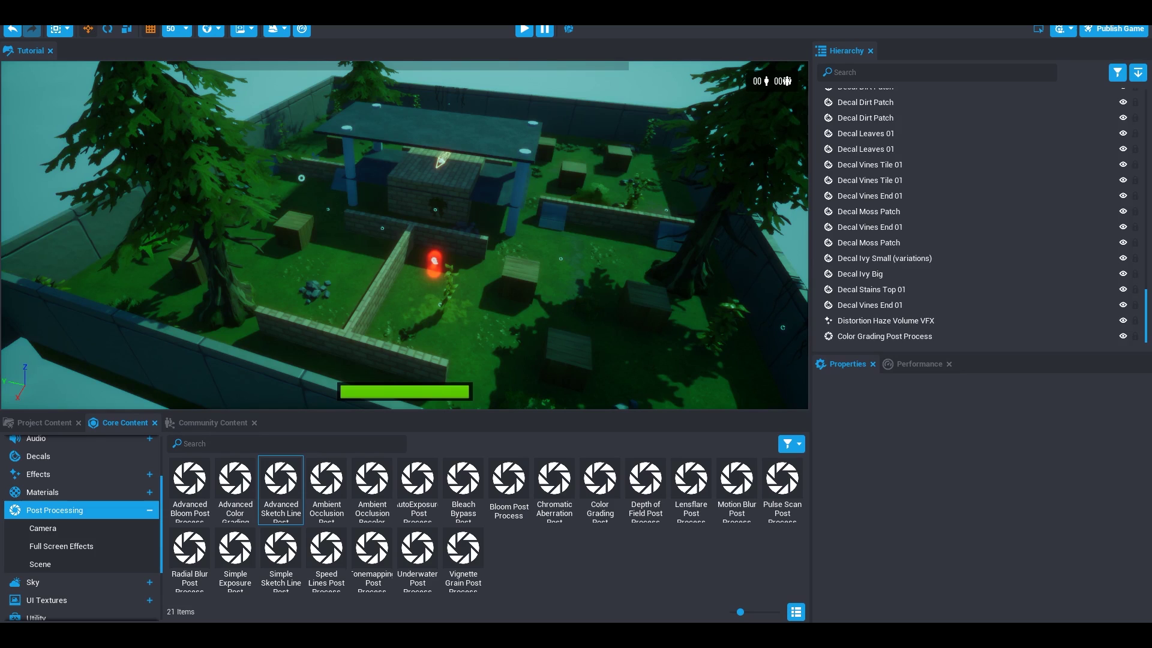
Scroll the Core Content list up after adding the Color Grading Post Process.
{"action": "scroll", "coordinate": [87, 483], "scroll_direction": "up", "scroll_amount": 2}
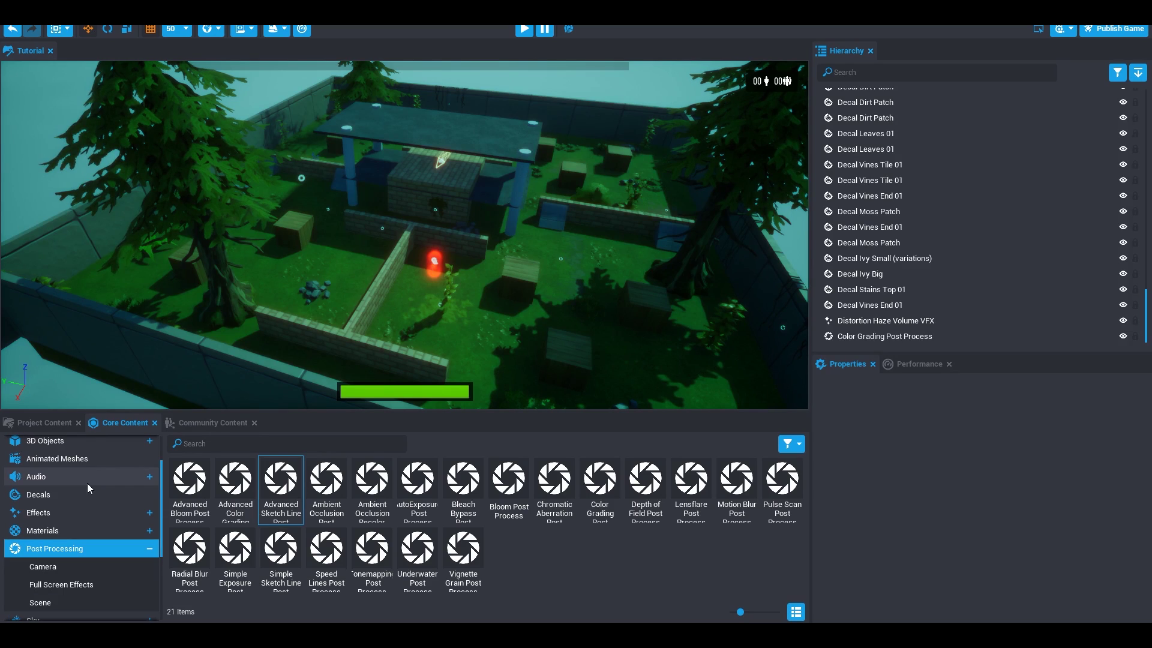
Collapse Post Processing and browse the library's Audio assets.
{"action": "left_click", "coordinate": [152, 549]}
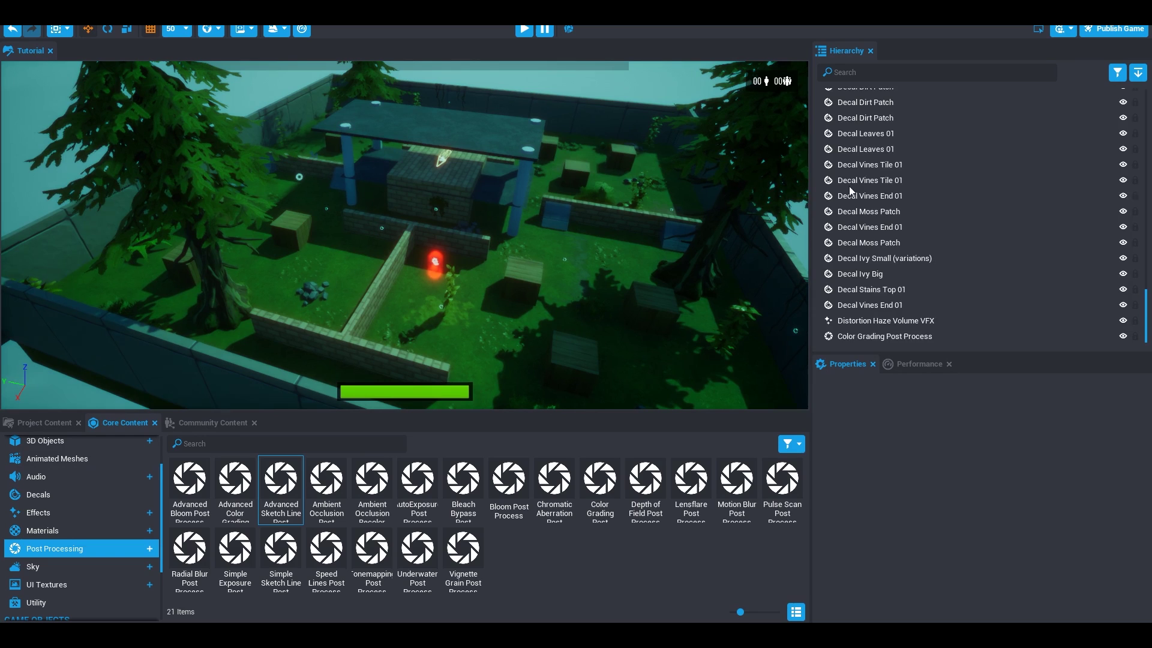
{"action": "scroll", "coordinate": [848, 186], "scroll_direction": "up", "scroll_amount": 6}
{"action": "scroll", "coordinate": [876, 210], "scroll_direction": "up", "scroll_amount": 10}
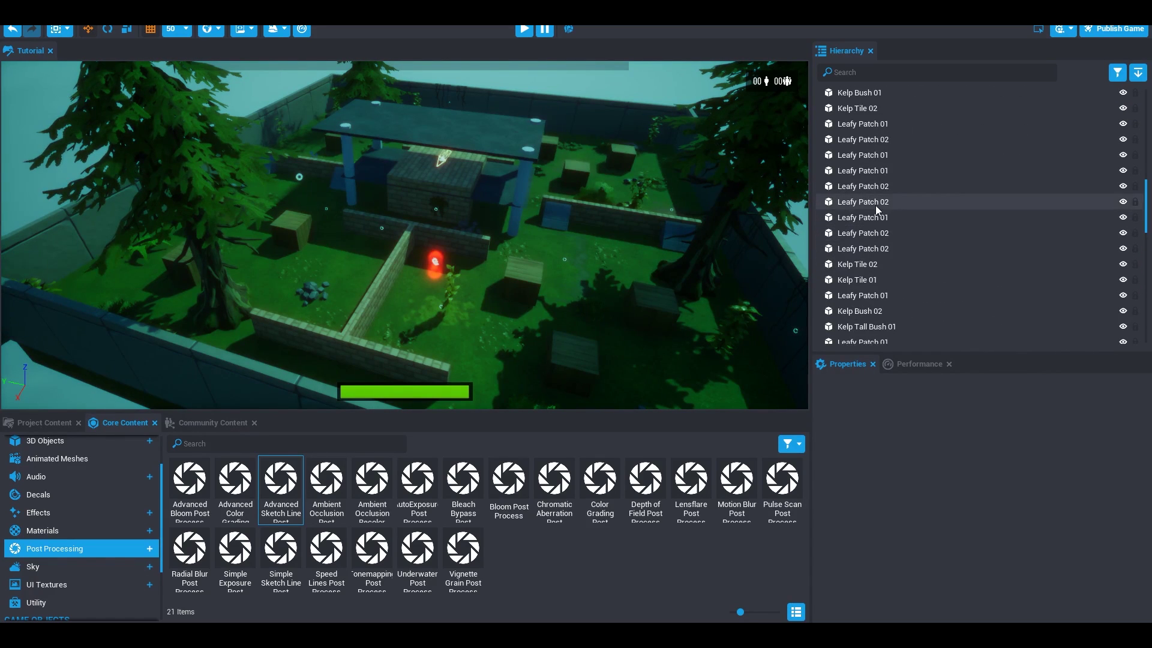
{"action": "scroll", "coordinate": [900, 265], "scroll_direction": "down", "scroll_amount": 3}
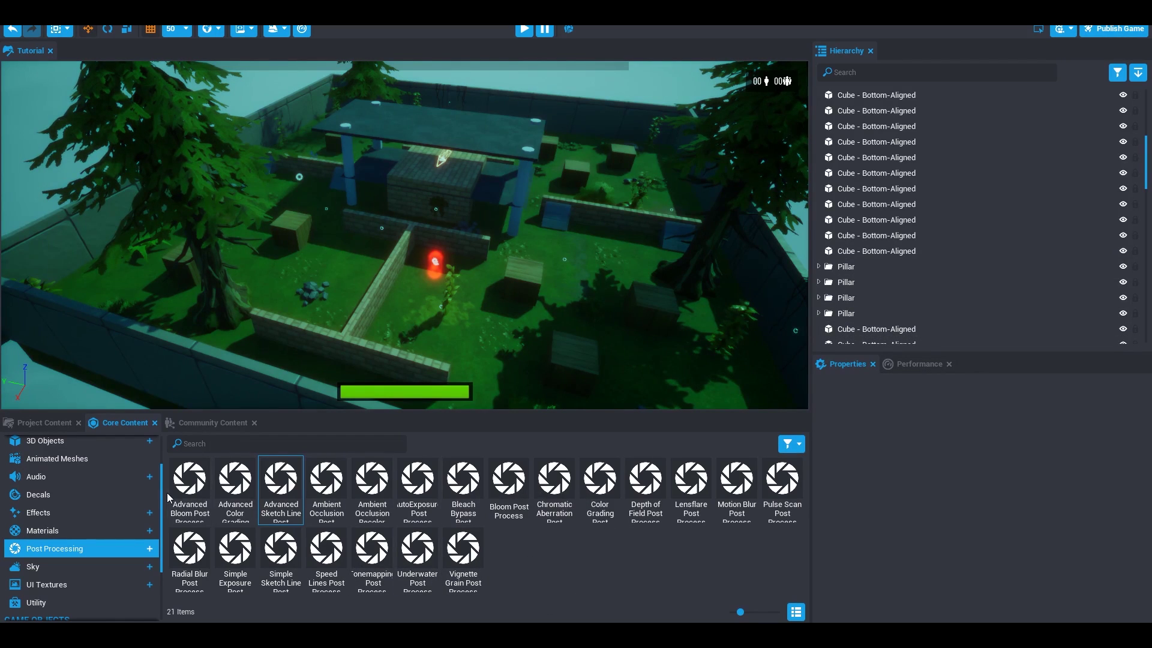
{"action": "left_click", "coordinate": [36, 477]}
{"action": "scroll", "coordinate": [610, 506], "scroll_direction": "up", "scroll_amount": 2}
{"action": "left_click", "coordinate": [66, 482]}
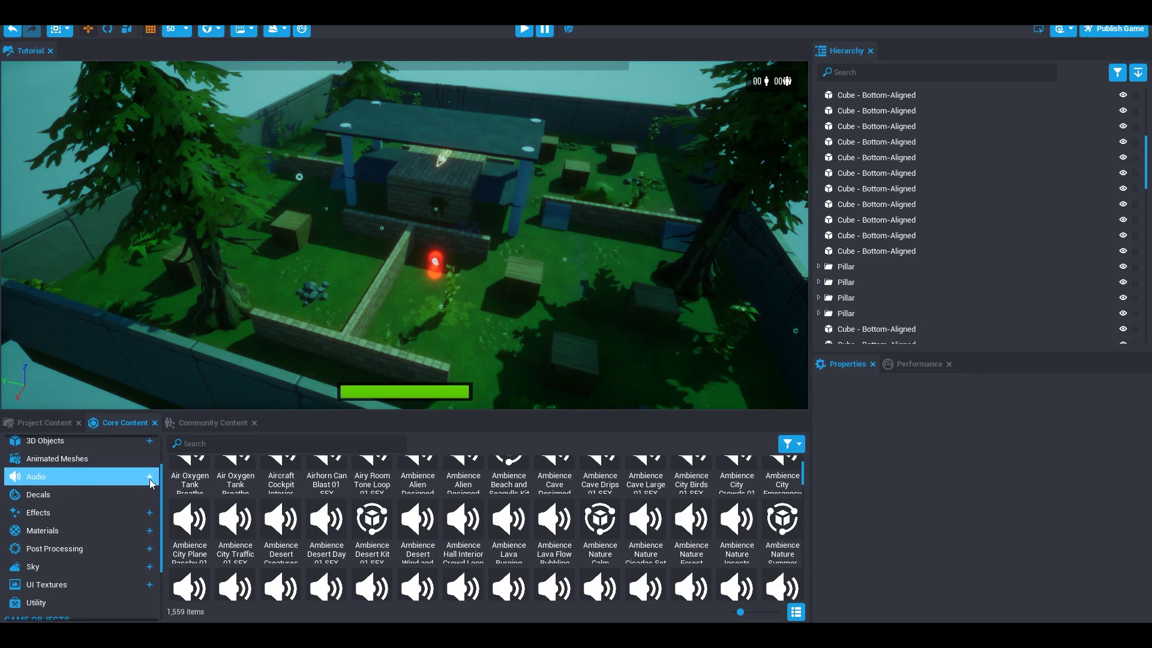
Expand Audio's subcategories, view Ambience Backgrounds, then list the 91 Music tracks.
{"action": "left_click", "coordinate": [149, 477]}
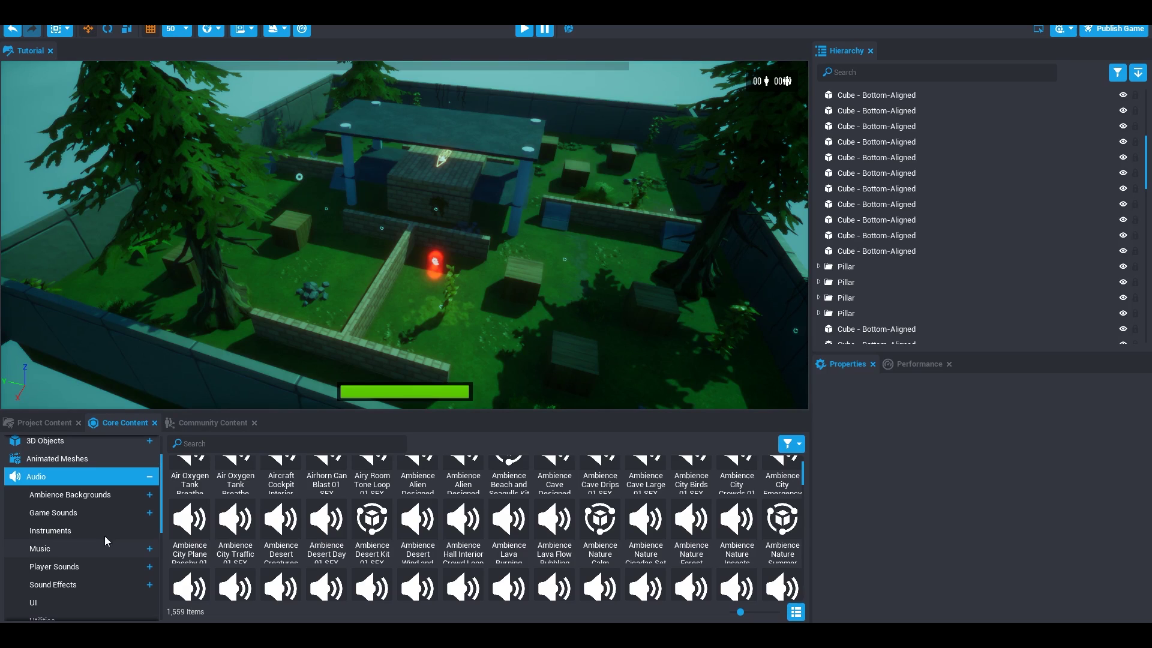
{"action": "scroll", "coordinate": [71, 514], "scroll_direction": "down", "scroll_amount": 2}
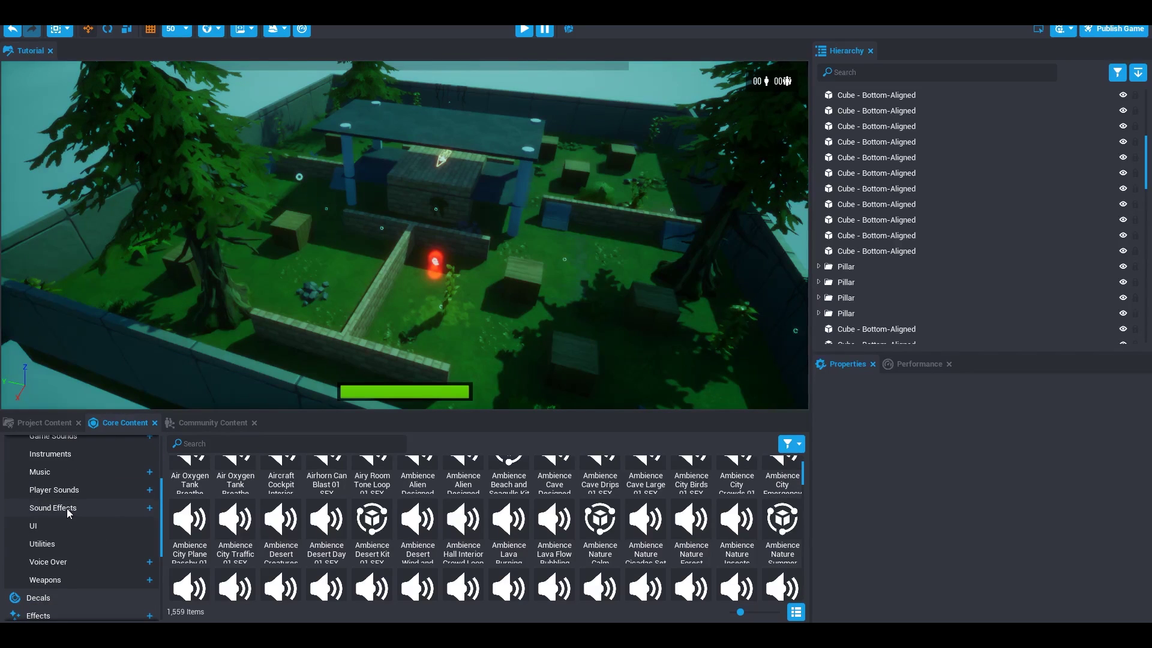
{"action": "scroll", "coordinate": [69, 513], "scroll_direction": "up", "scroll_amount": 1}
{"action": "left_click", "coordinate": [69, 461]}
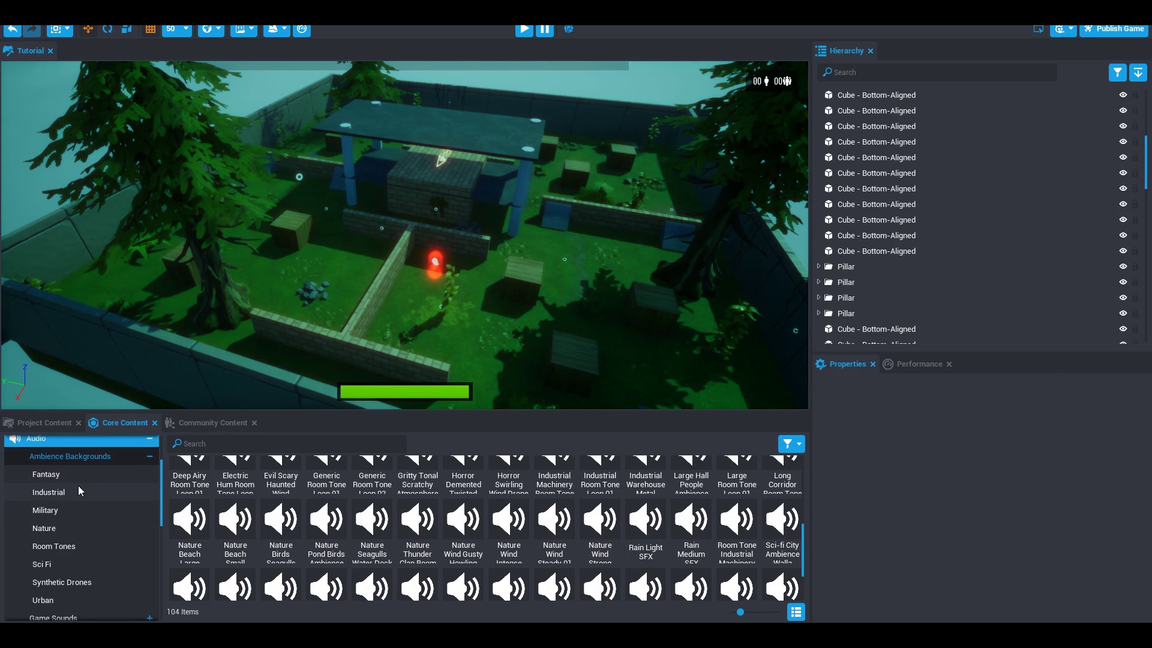
{"action": "left_click", "coordinate": [150, 456]}
{"action": "left_click", "coordinate": [58, 509]}
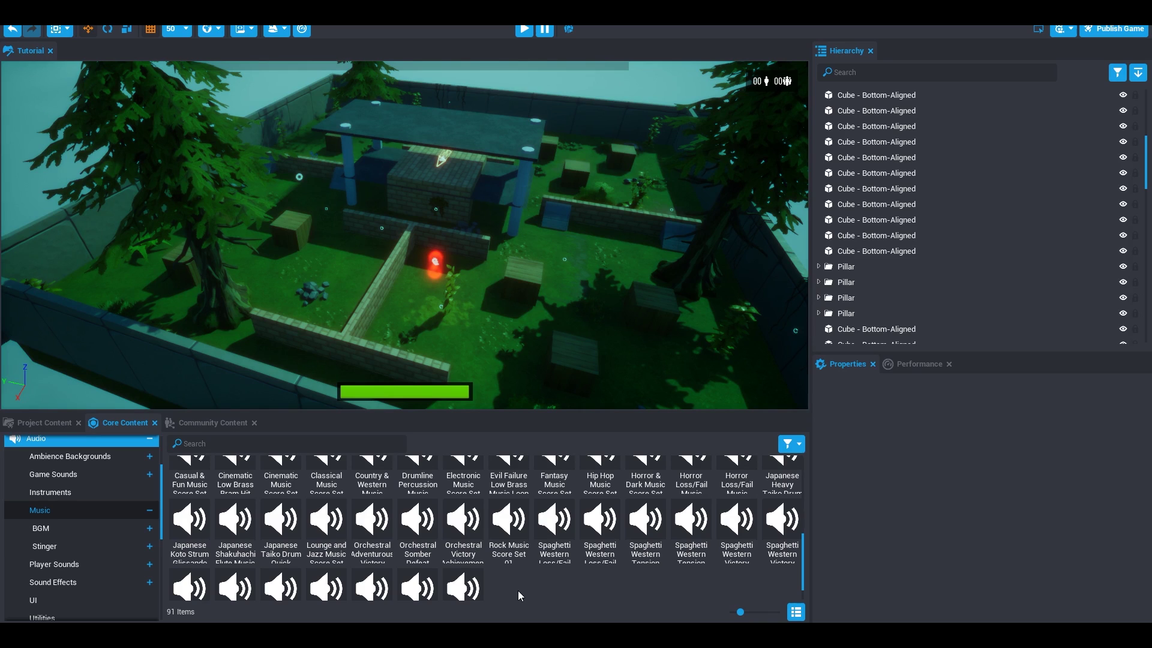
{"action": "scroll", "coordinate": [510, 600], "scroll_direction": "up", "scroll_amount": 10}
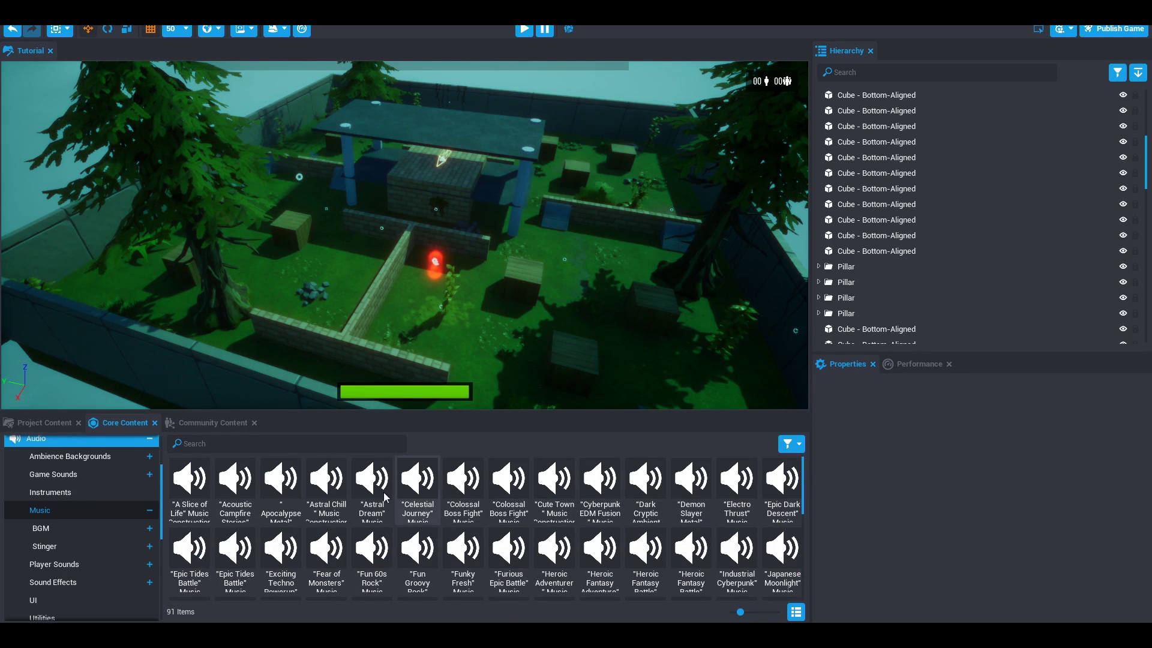
Place the Colossal Boss Fight music kit in the arena and select it.
{"action": "left_click_drag", "start_coordinate": [509, 480], "coordinate": [484, 247]}
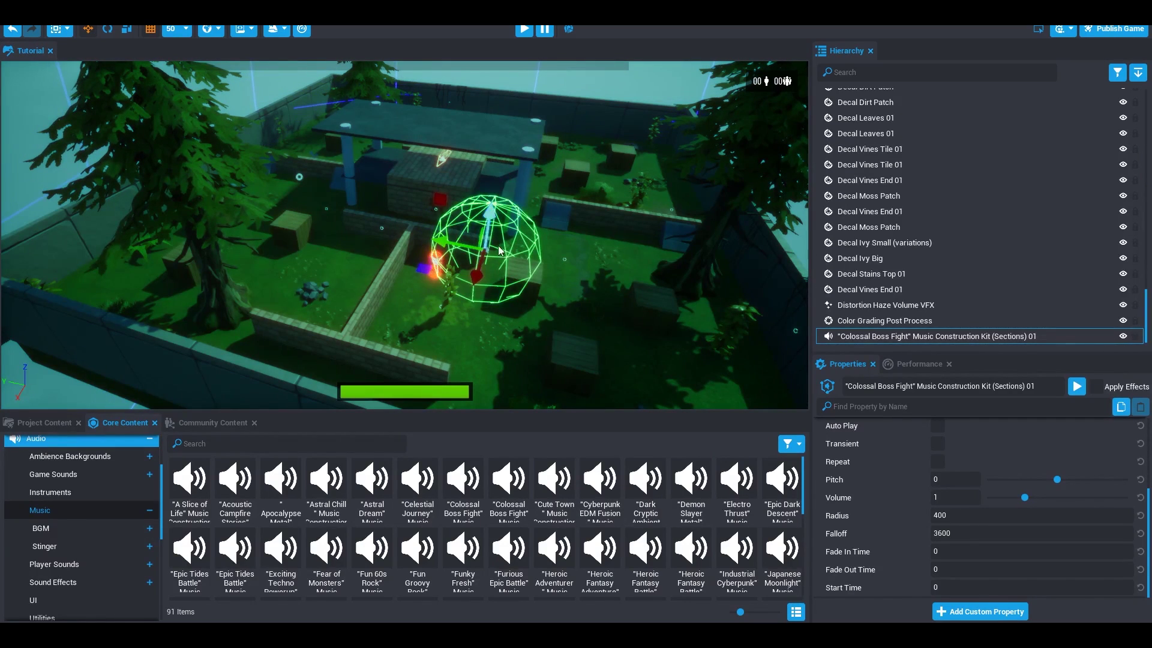
{"action": "left_click", "coordinate": [382, 272]}
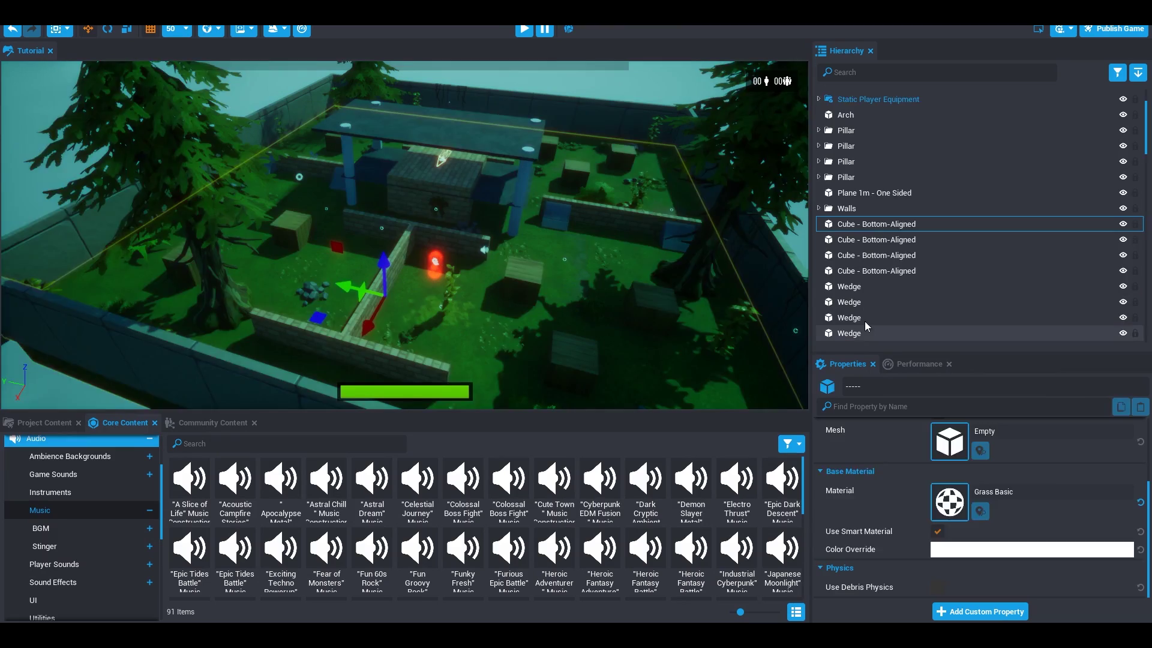
{"action": "scroll", "coordinate": [866, 322], "scroll_direction": "down", "scroll_amount": 5}
{"action": "double_click", "coordinate": [936, 336]}
{"action": "scroll", "coordinate": [1037, 444], "scroll_direction": "down", "scroll_amount": 5}
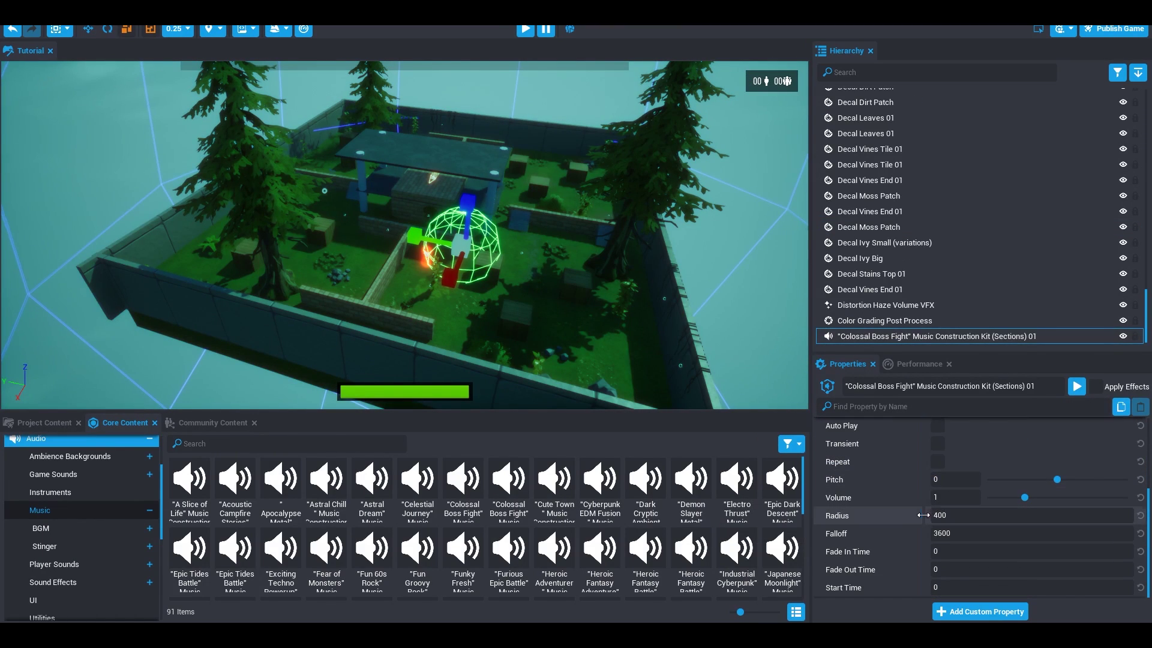
Set the music's Radius to about 5168.214 and enable Auto Play and Repeat.
{"action": "left_click_drag", "start_coordinate": [929, 519], "coordinate": [1018, 520]}
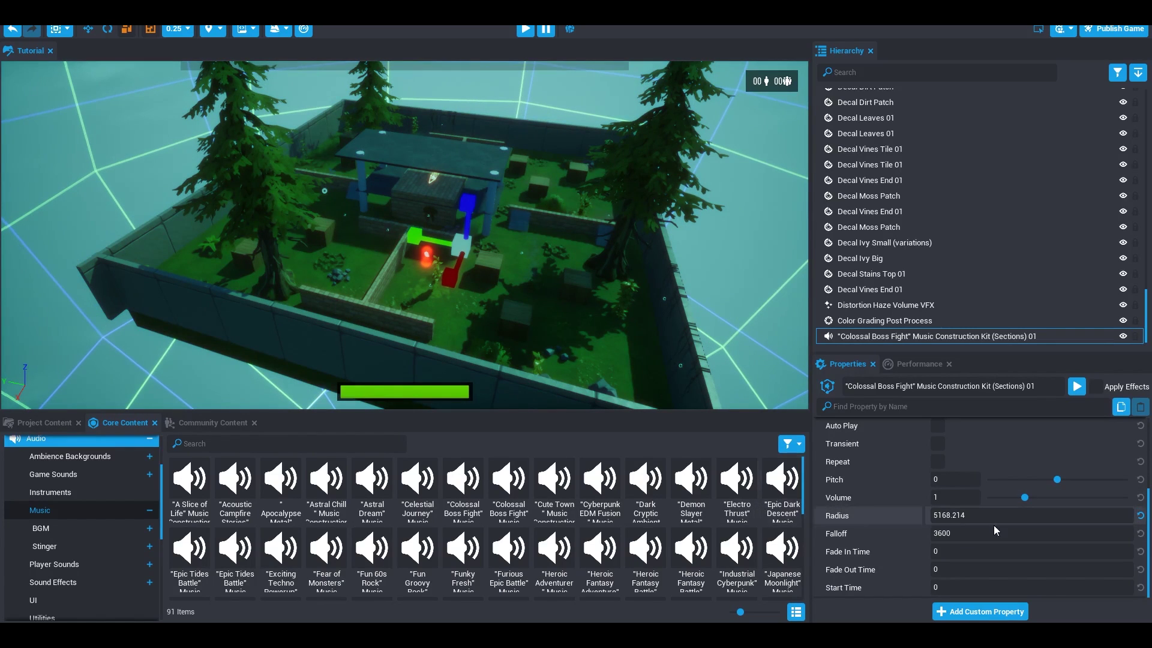
{"action": "right_click_drag", "start_coordinate": [690, 384], "coordinate": [640, 354]}
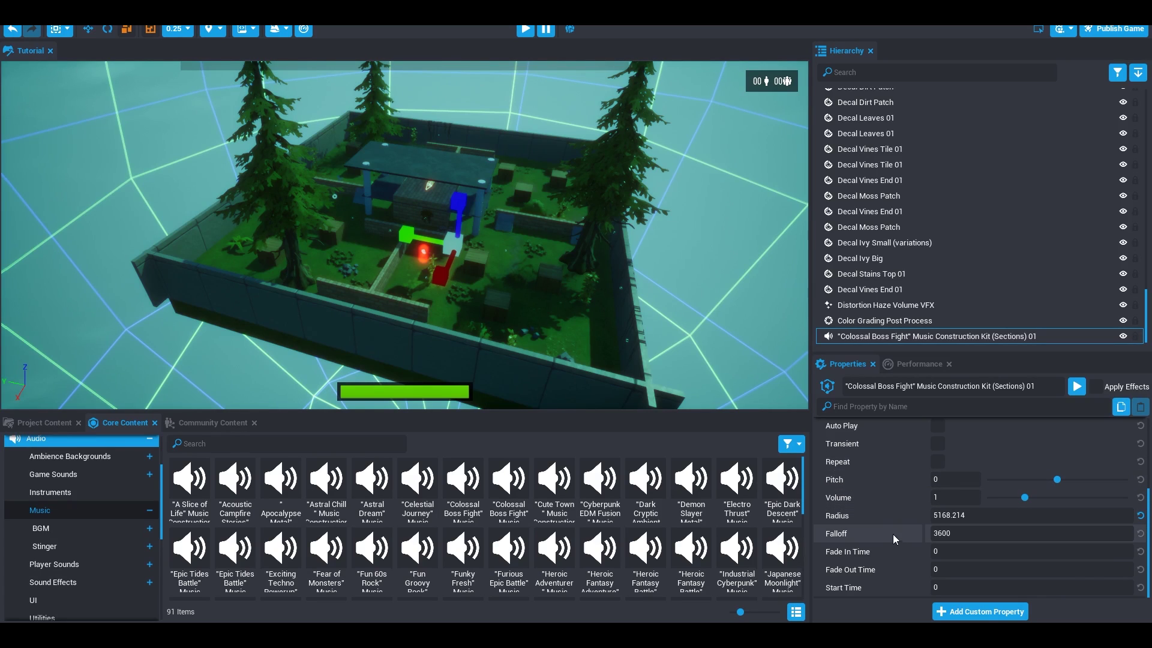
{"action": "scroll", "coordinate": [904, 549], "scroll_direction": "up", "scroll_amount": 1}
{"action": "scroll", "coordinate": [905, 553], "scroll_direction": "up", "scroll_amount": 1}
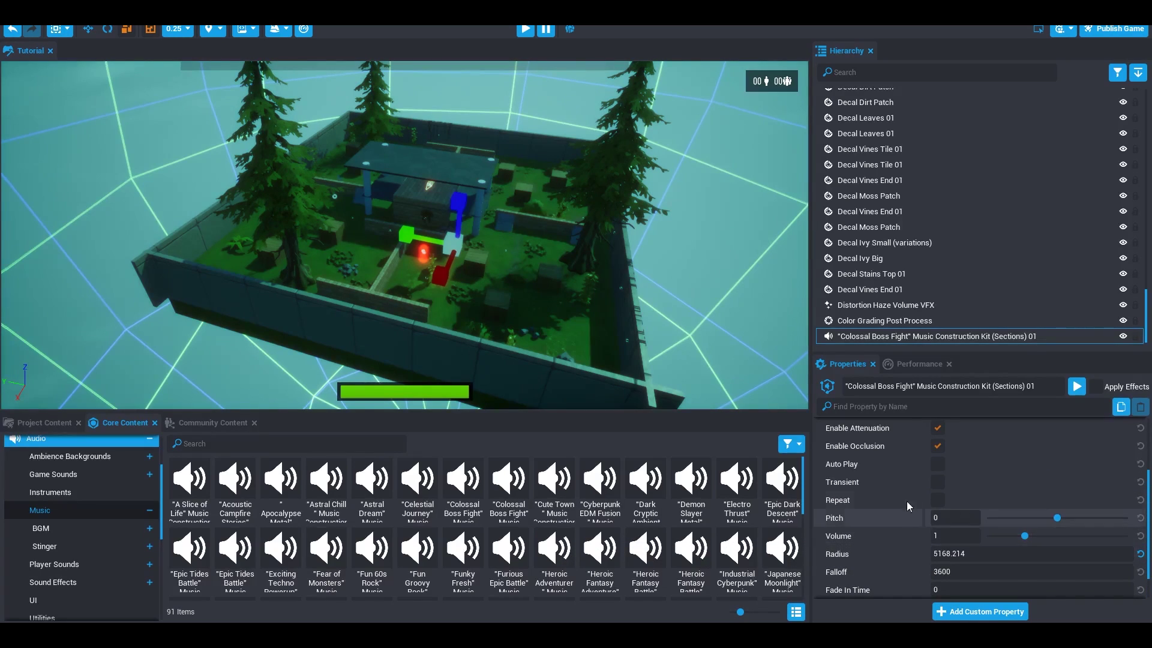
{"action": "left_click", "coordinate": [938, 470]}
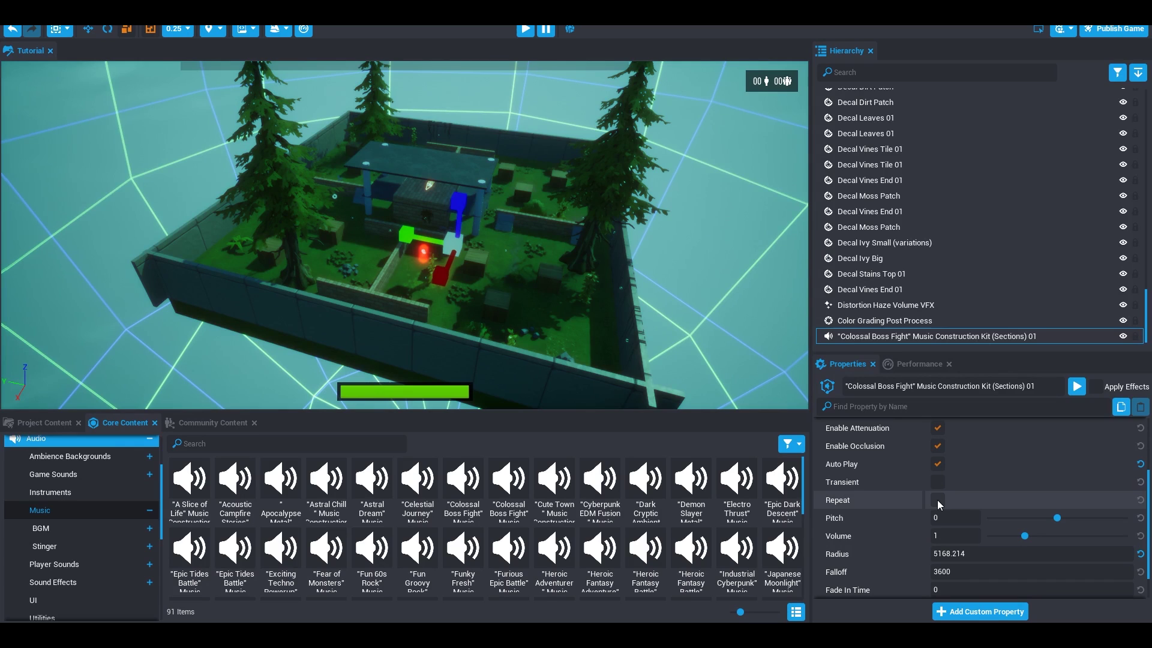
{"action": "left_click", "coordinate": [938, 500]}
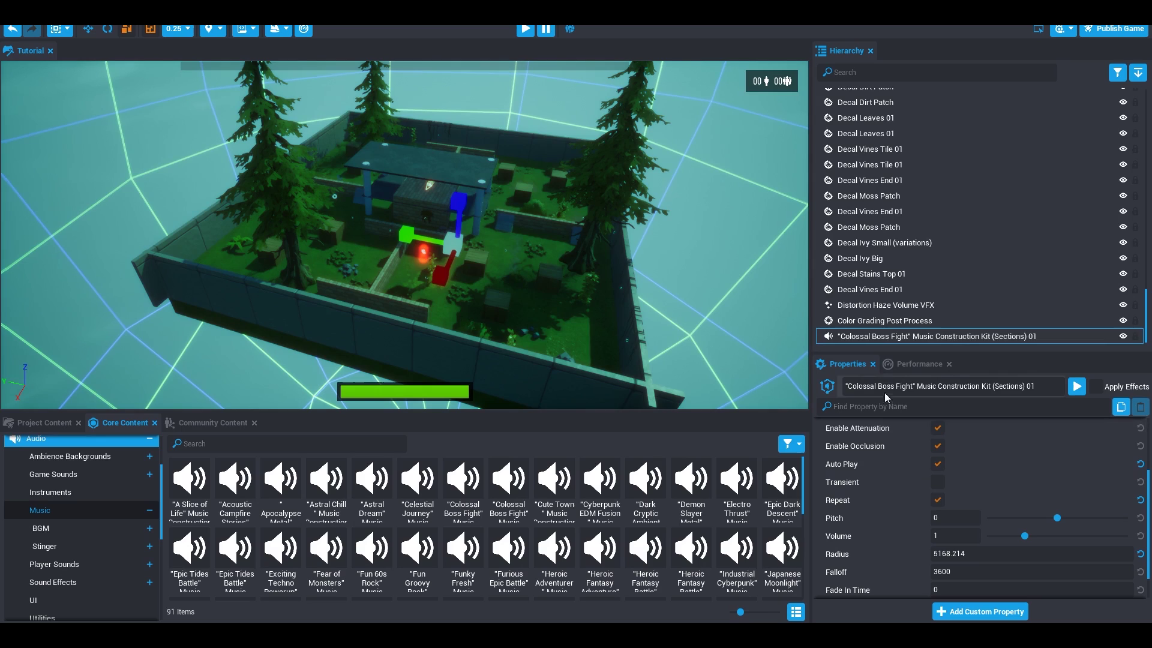
Inspect the Colossal Boss Fight Layers music object, then collapse the Audio category.
{"action": "left_click", "coordinate": [880, 337], "text": "ctrl"}
{"action": "scroll", "coordinate": [880, 324], "scroll_direction": "up", "scroll_amount": 4}
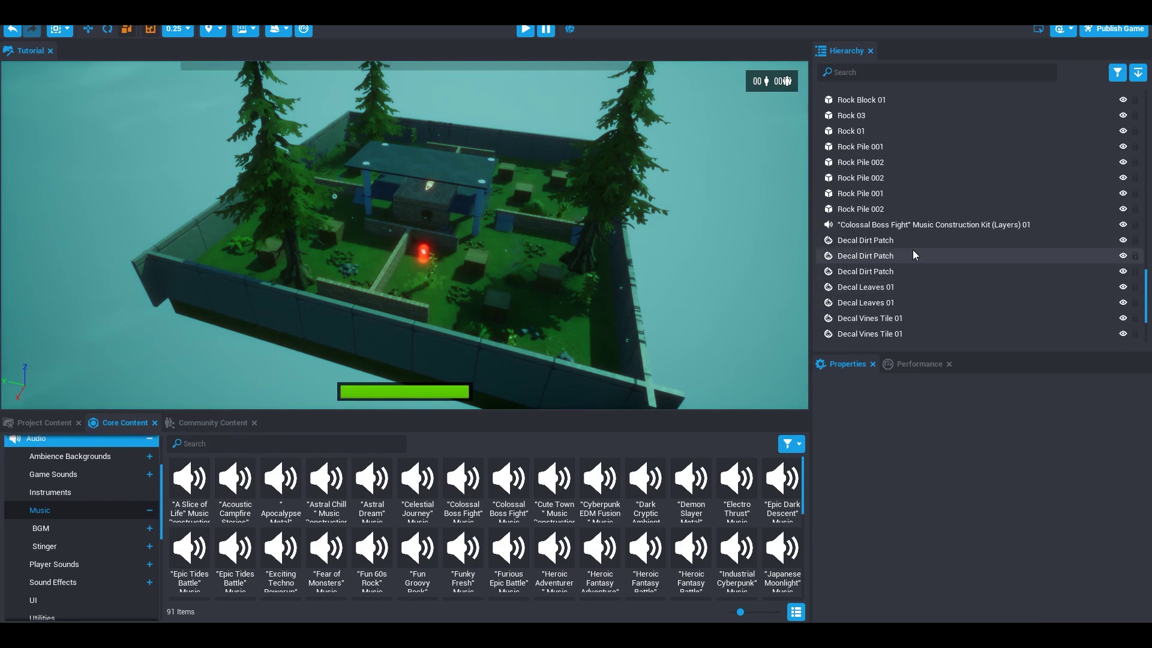
{"action": "left_click", "coordinate": [916, 228]}
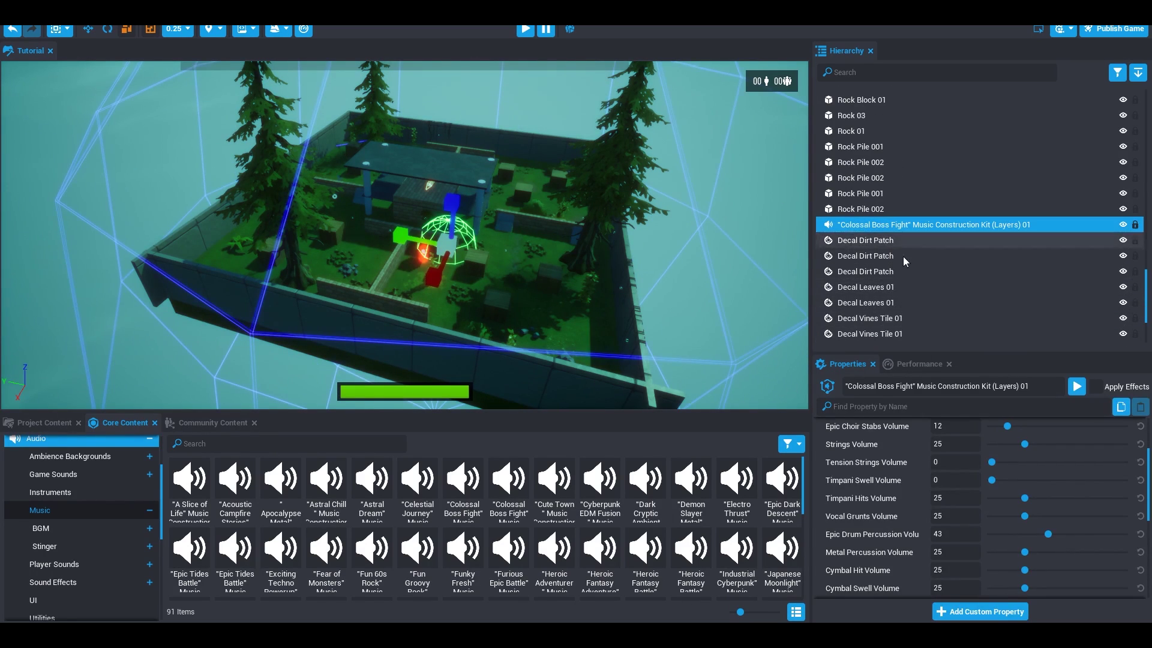
{"action": "left_click", "coordinate": [64, 207]}
{"action": "scroll", "coordinate": [616, 135], "scroll_direction": "up", "scroll_amount": 3}
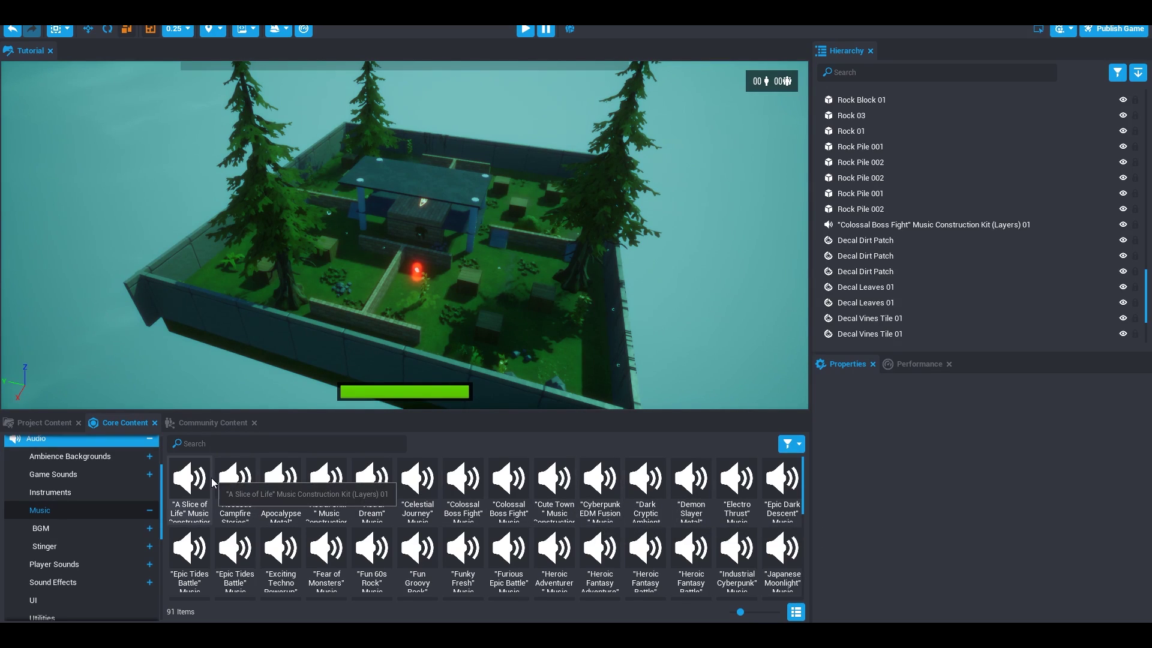
{"action": "scroll", "coordinate": [127, 503], "scroll_direction": "up", "scroll_amount": 2}
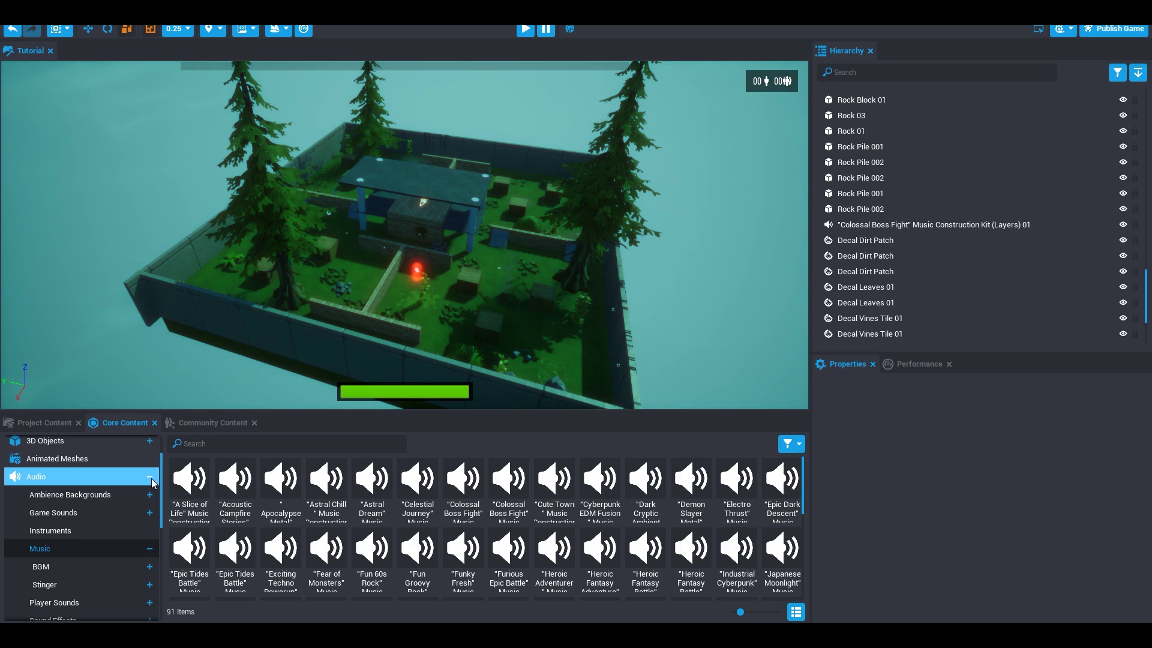
{"action": "left_click", "coordinate": [150, 477]}
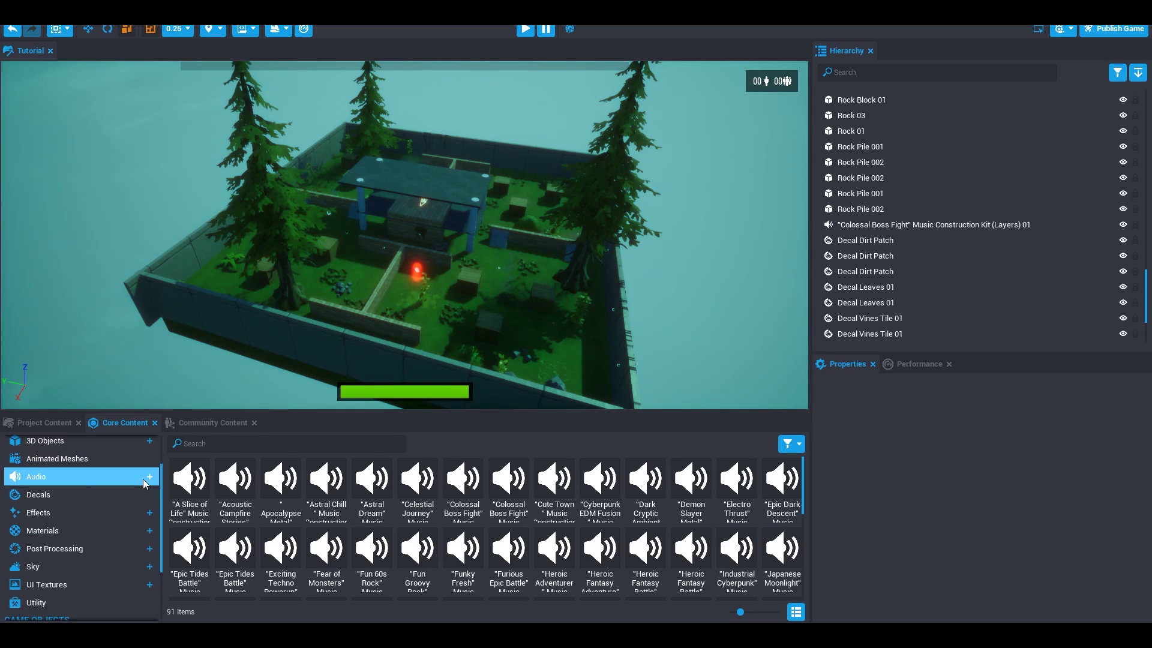
Place a Decal Moss Patch on the ground near the table.
{"action": "left_click", "coordinate": [75, 495]}
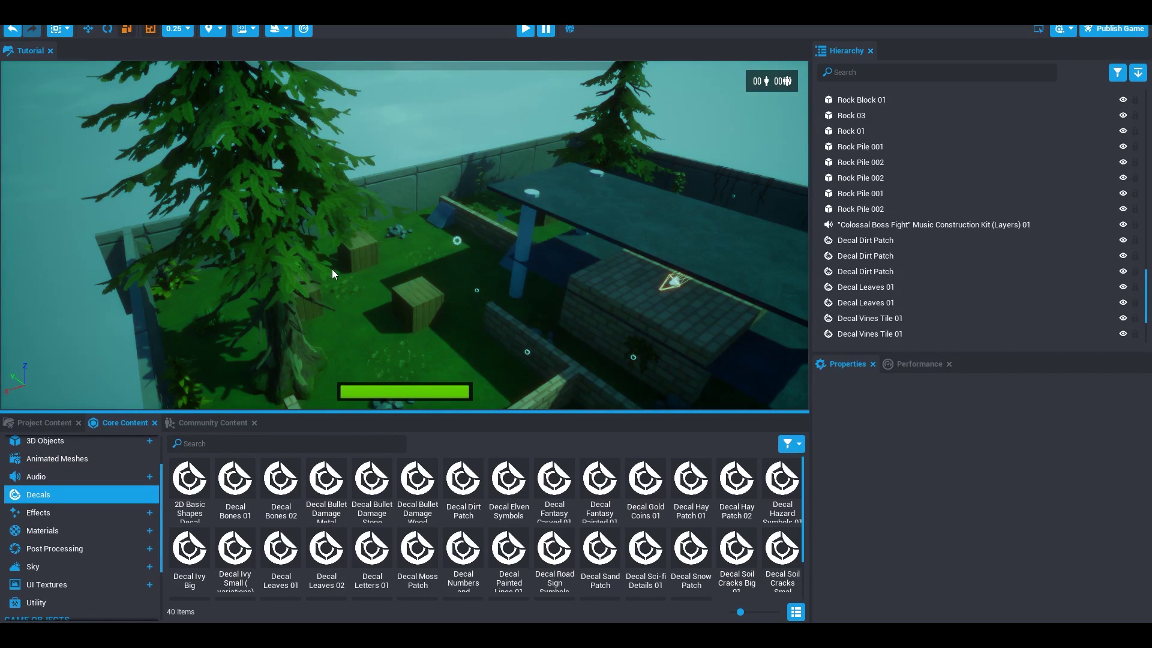
{"action": "right_click_drag", "start_coordinate": [332, 269], "coordinate": [635, 243]}
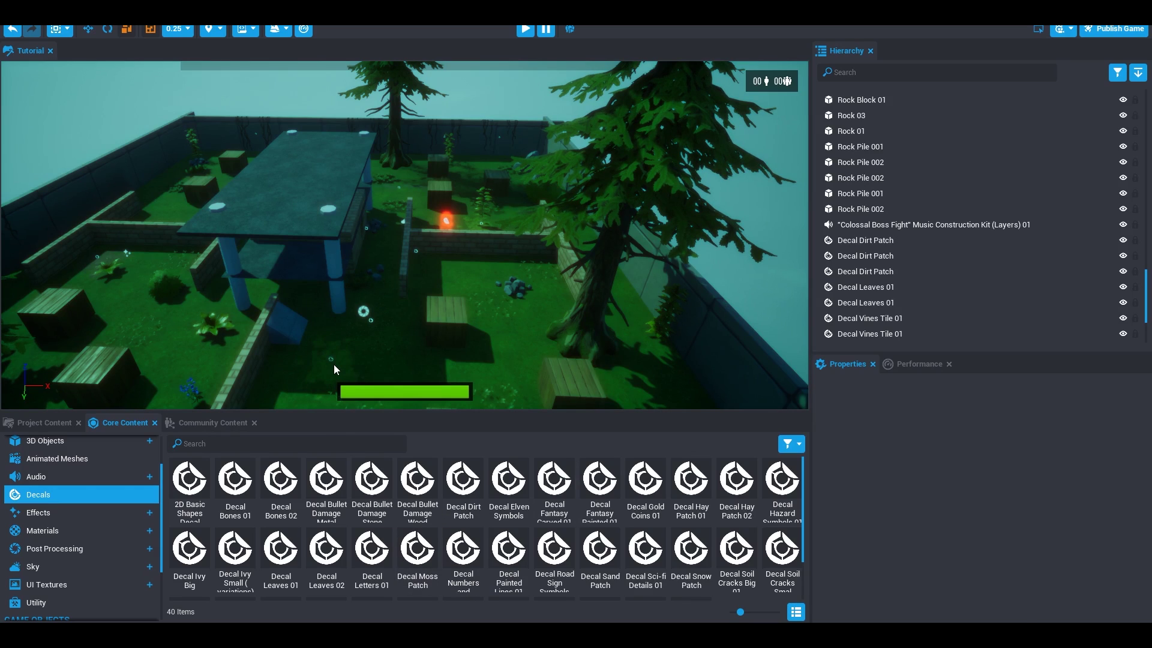
{"action": "left_click_drag", "start_coordinate": [334, 365], "coordinate": [329, 357]}
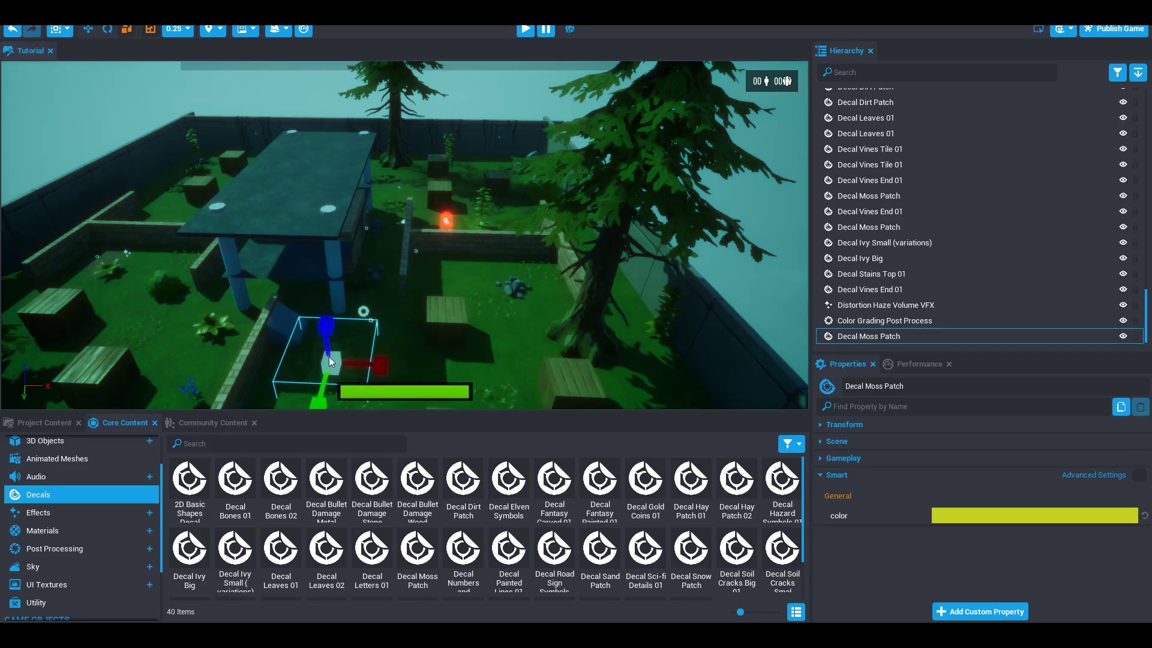
{"action": "left_click", "coordinate": [757, 280]}
Try placing a numbers decal in the arena.
{"action": "scroll", "coordinate": [696, 540], "scroll_direction": "down", "scroll_amount": 1}
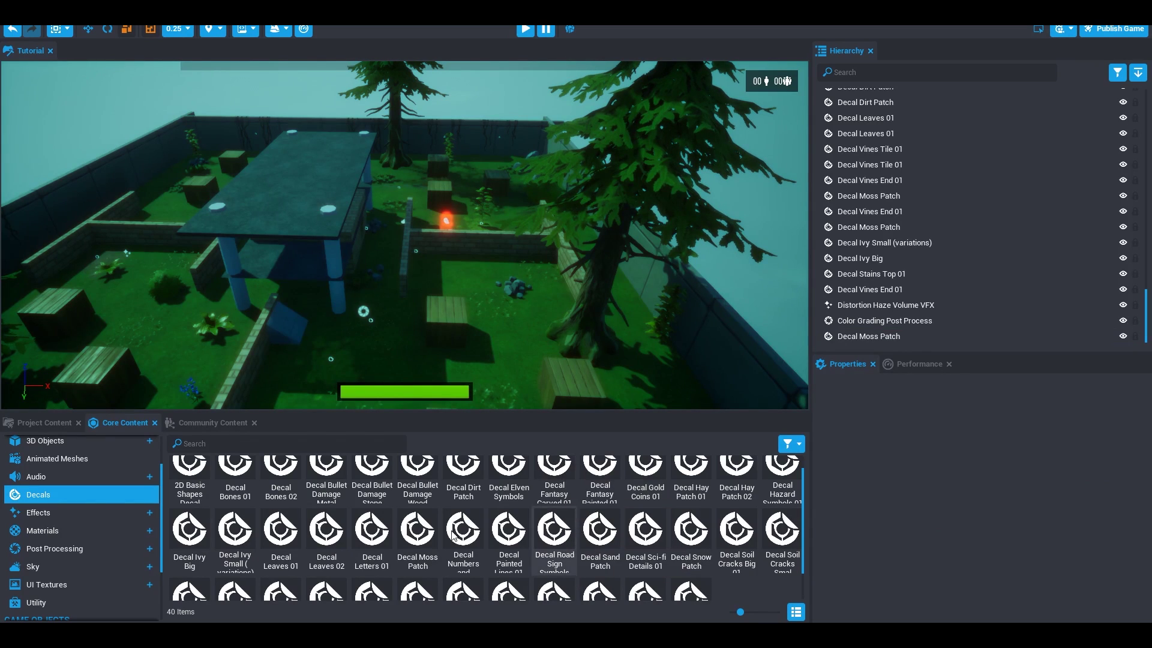
{"action": "left_click_drag", "start_coordinate": [452, 535], "coordinate": [642, 548]}
{"action": "scroll", "coordinate": [642, 548], "scroll_direction": "down", "scroll_amount": 1}
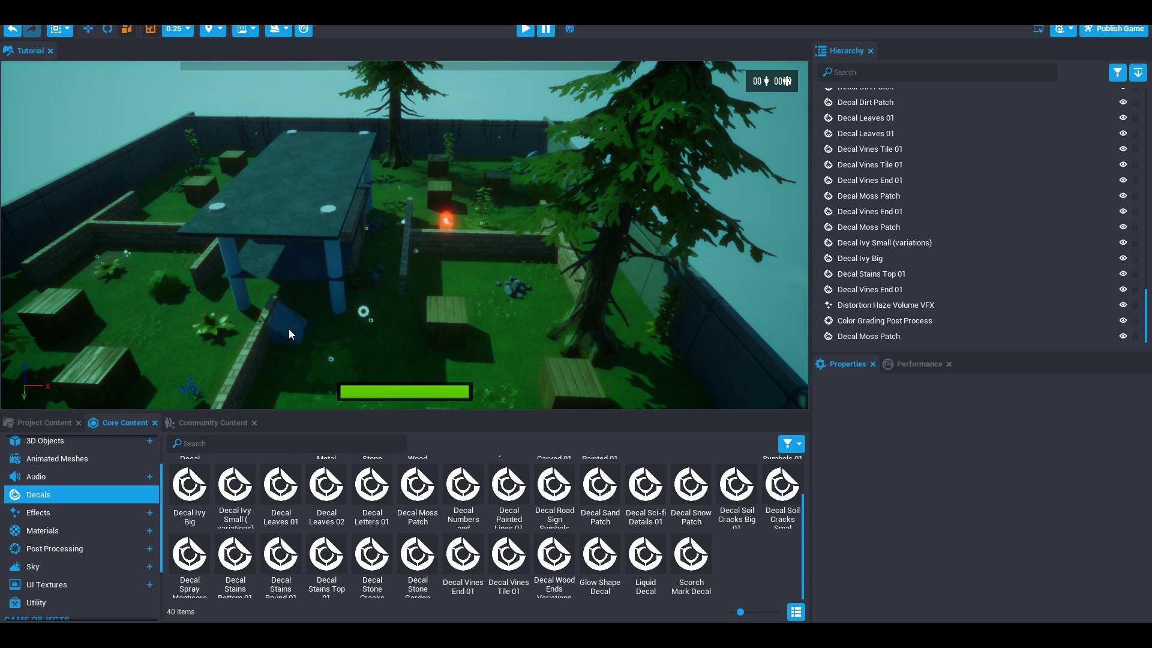
Place Decal Vines Tile 01 and a Decal Stains Round 01 near the wall.
{"action": "left_click_drag", "start_coordinate": [289, 329], "coordinate": [282, 328]}
{"action": "left_click", "coordinate": [546, 330]}
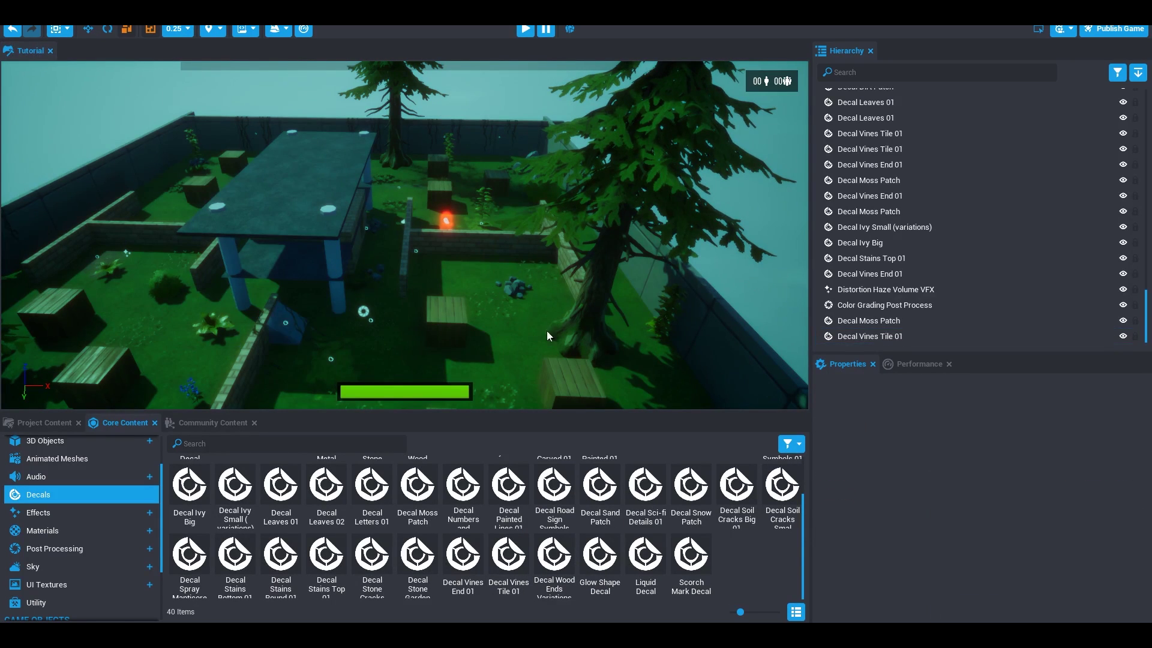
{"action": "right_click_drag", "start_coordinate": [546, 330], "coordinate": [341, 334]}
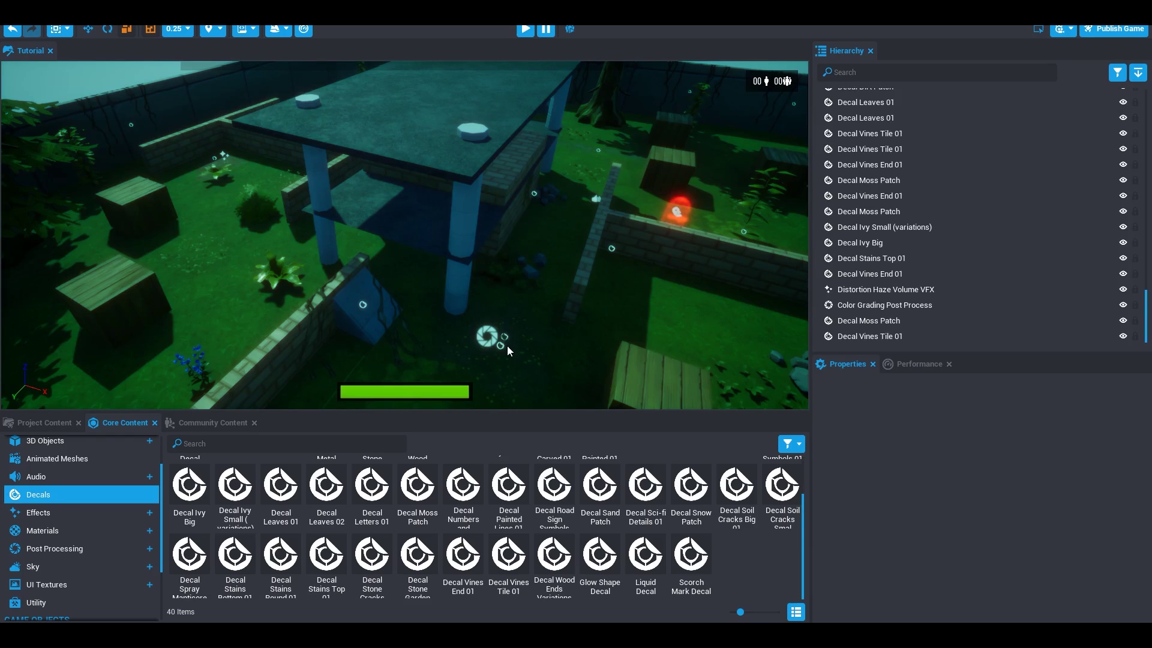
{"action": "left_click_drag", "start_coordinate": [683, 322], "coordinate": [684, 320]}
{"action": "right_click_drag", "start_coordinate": [684, 321], "coordinate": [772, 253]}
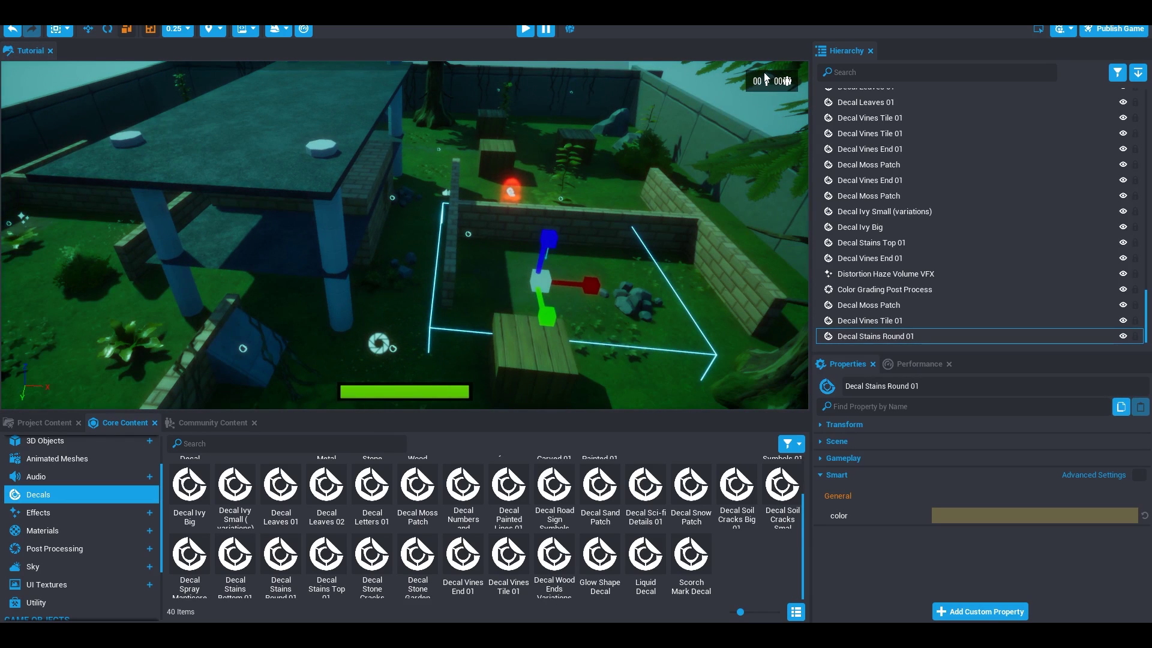
{"action": "left_click", "coordinate": [636, 190]}
Put Decal Ivy Big and Decal Leaves 02 on the table leg and a round stain on the tabletop, then show Effects.
{"action": "scroll", "coordinate": [584, 237], "scroll_direction": "down", "scroll_amount": 10}
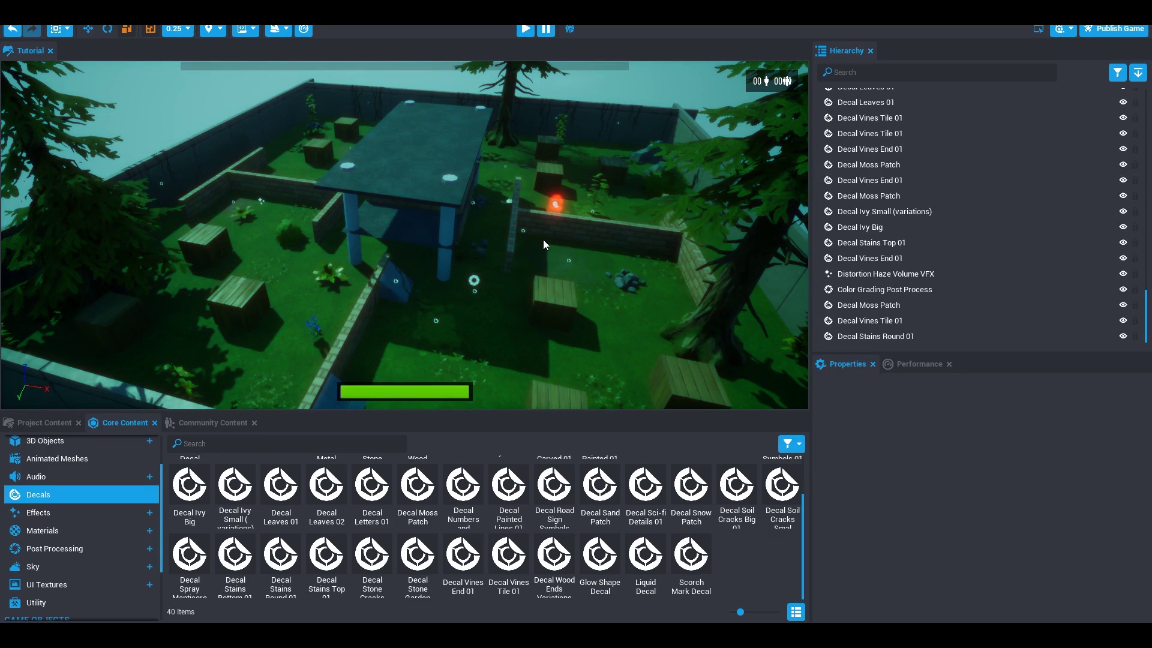
{"action": "scroll", "coordinate": [509, 244], "scroll_direction": "down", "scroll_amount": 5}
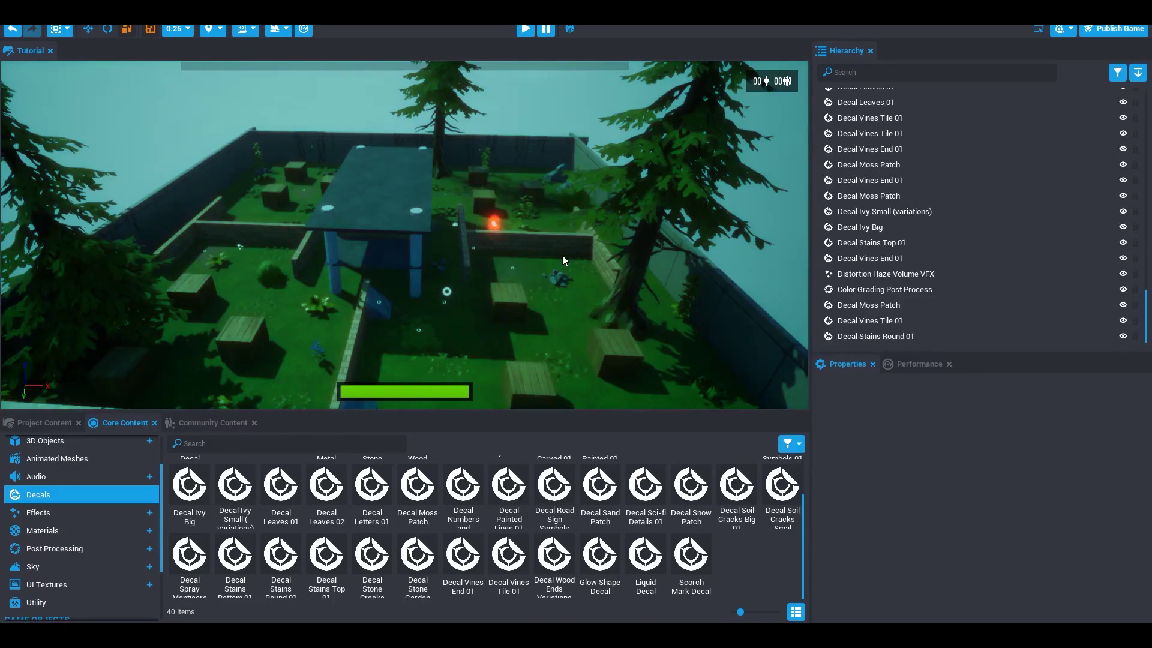
{"action": "right_click_drag", "start_coordinate": [562, 254], "coordinate": [556, 317]}
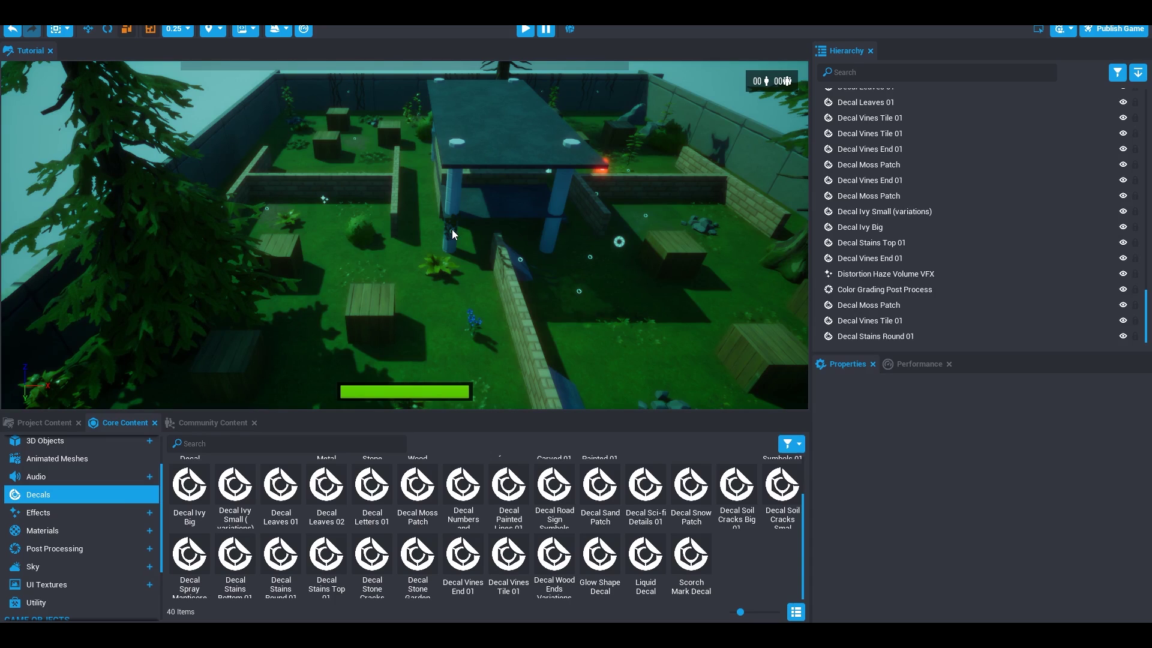
{"action": "left_click_drag", "start_coordinate": [452, 234], "coordinate": [449, 237]}
{"action": "left_click", "coordinate": [286, 462]}
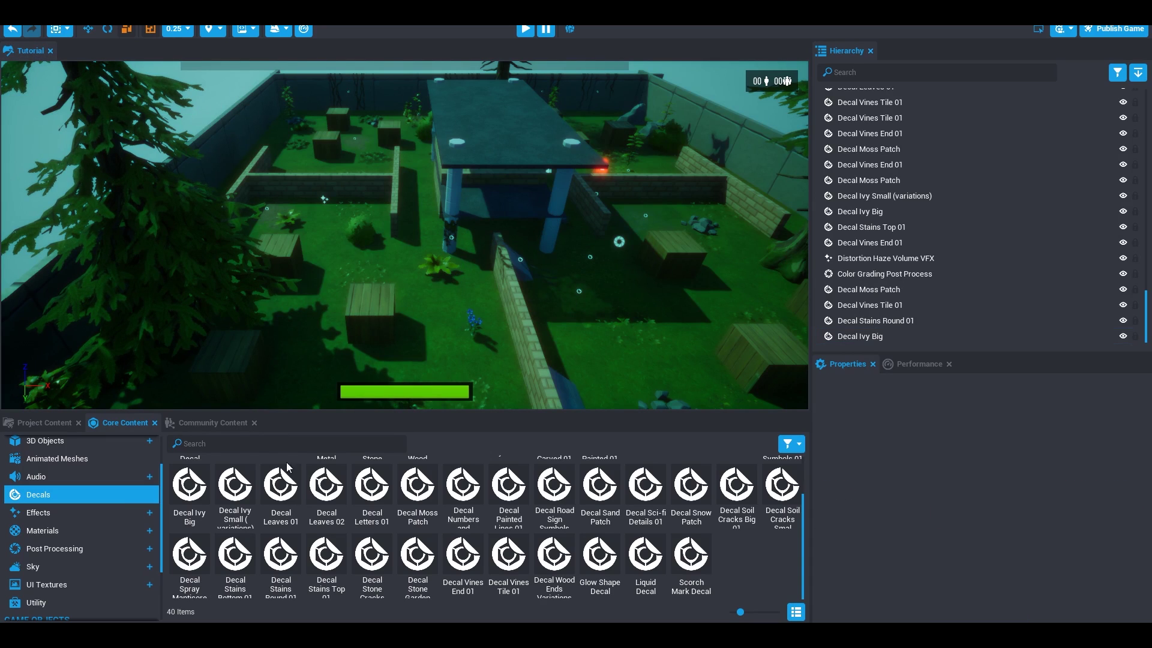
{"action": "left_click_drag", "start_coordinate": [286, 462], "coordinate": [453, 196]}
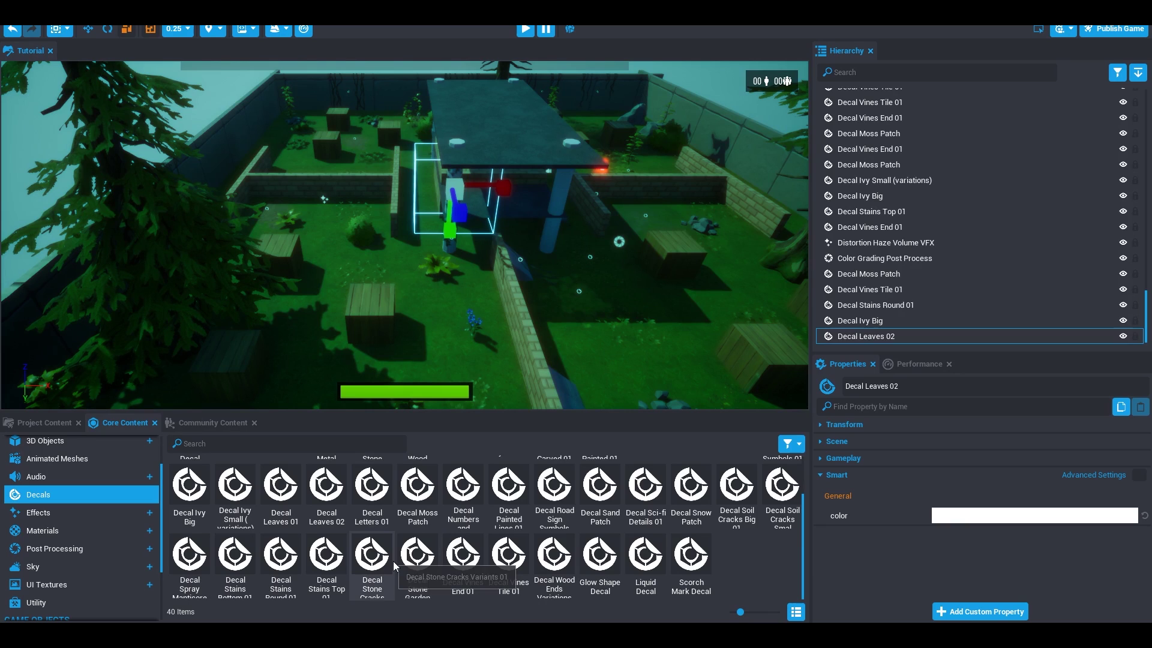
{"action": "left_click_drag", "start_coordinate": [324, 549], "coordinate": [500, 119]}
{"action": "left_click", "coordinate": [196, 118]}
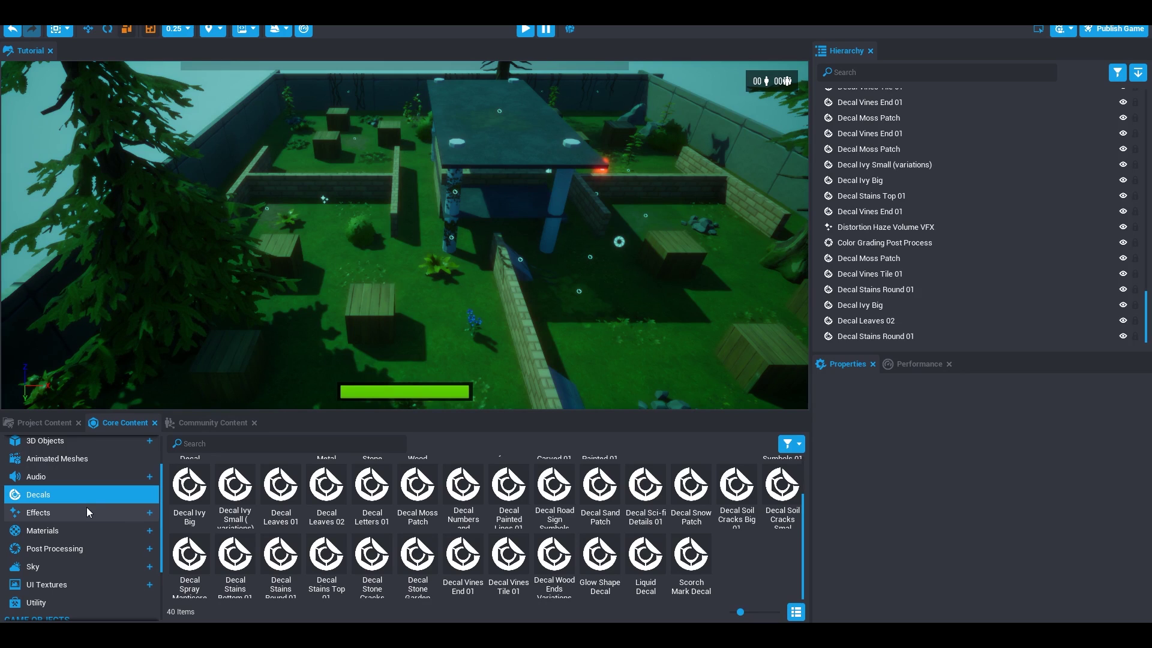
{"action": "left_click", "coordinate": [65, 512]}
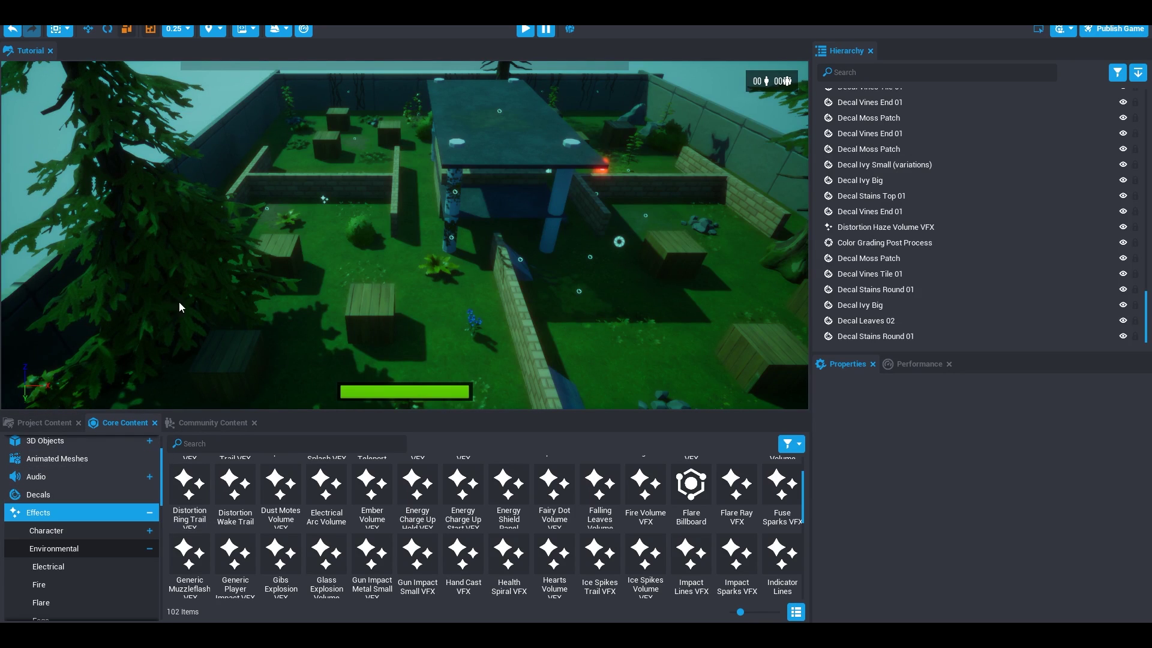
{"action": "scroll", "coordinate": [293, 321], "scroll_direction": "down", "scroll_amount": 5}
{"action": "left_click", "coordinate": [154, 549]}
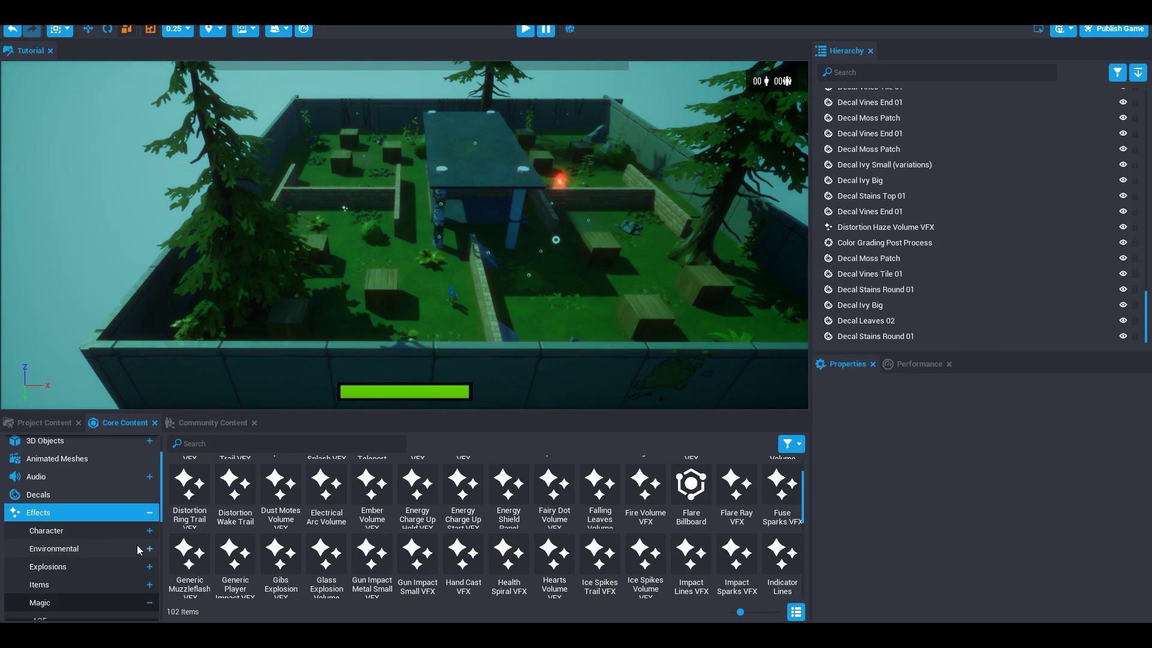
{"action": "scroll", "coordinate": [135, 545], "scroll_direction": "down", "scroll_amount": 2}
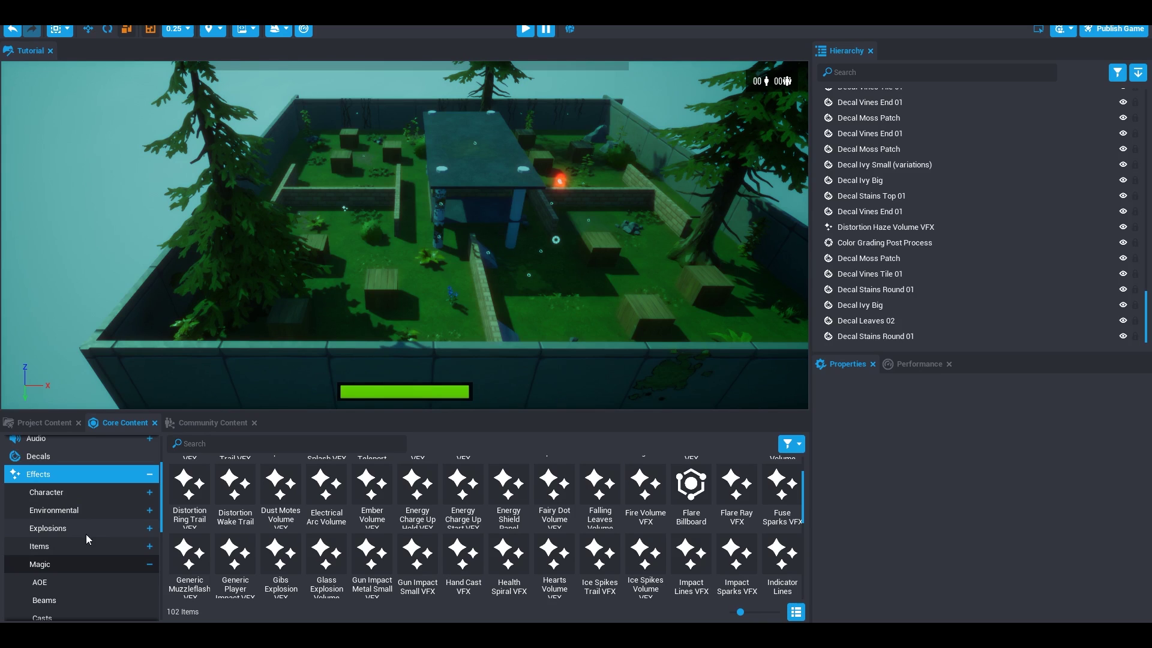
{"action": "scroll", "coordinate": [84, 553], "scroll_direction": "down", "scroll_amount": 2}
{"action": "scroll", "coordinate": [90, 558], "scroll_direction": "down", "scroll_amount": 1}
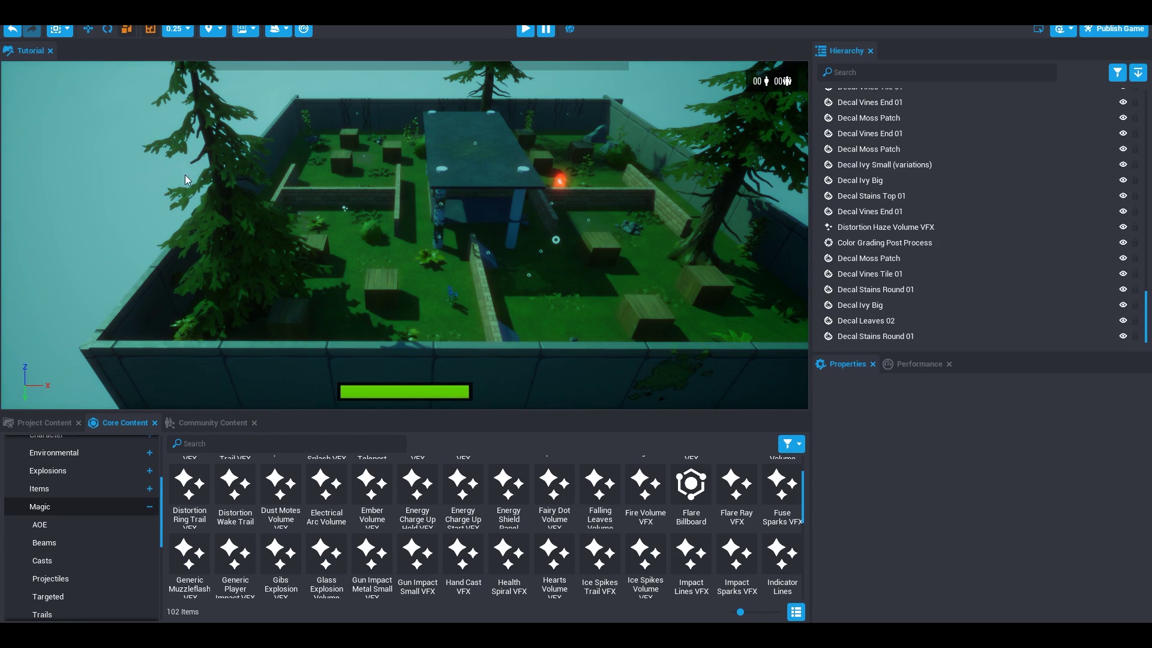
{"action": "scroll", "coordinate": [516, 269], "scroll_direction": "up", "scroll_amount": 6}
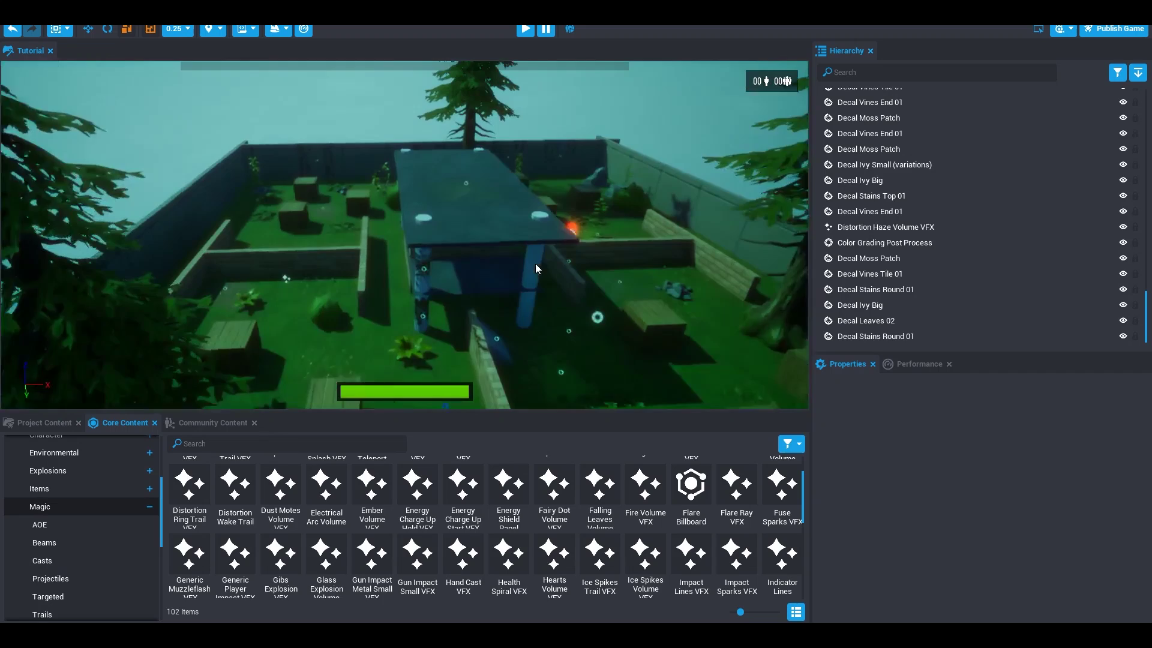
{"action": "scroll", "coordinate": [534, 251], "scroll_direction": "up", "scroll_amount": 8}
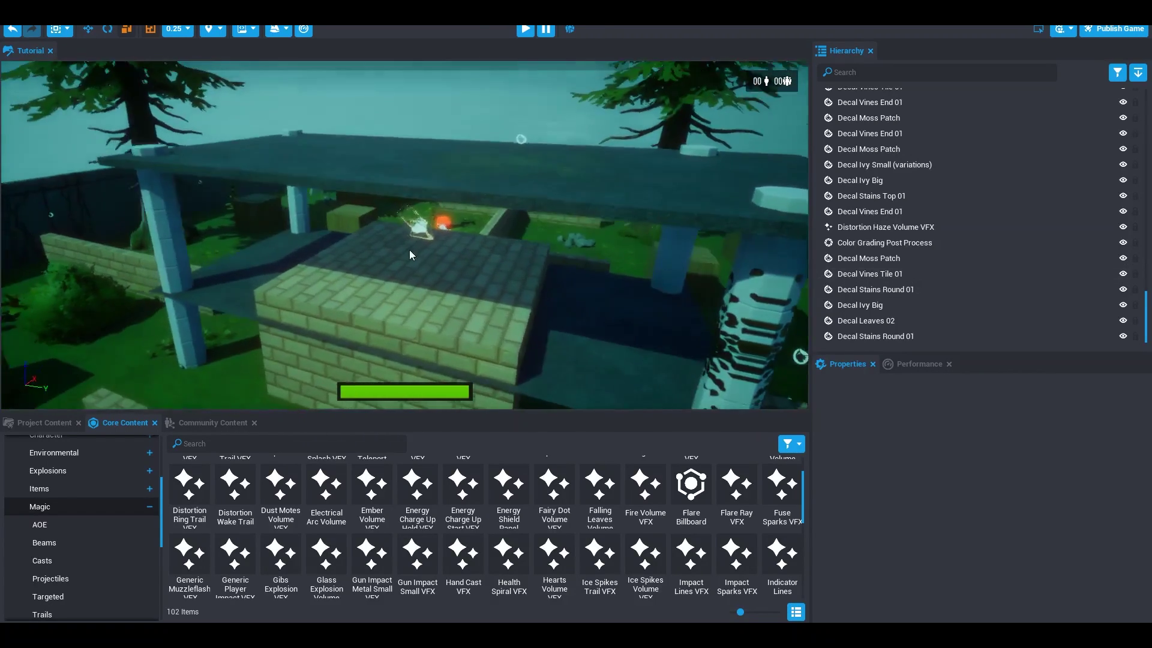
{"action": "scroll", "coordinate": [558, 251], "scroll_direction": "down", "scroll_amount": 5}
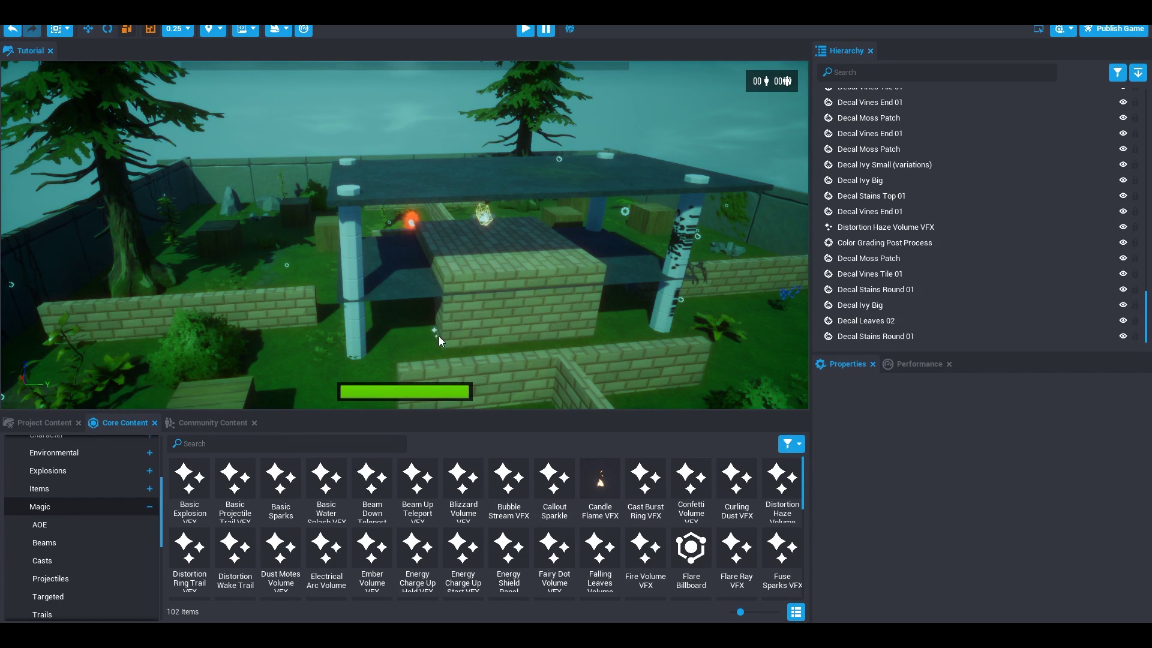
{"action": "scroll", "coordinate": [480, 510], "scroll_direction": "down", "scroll_amount": 10}
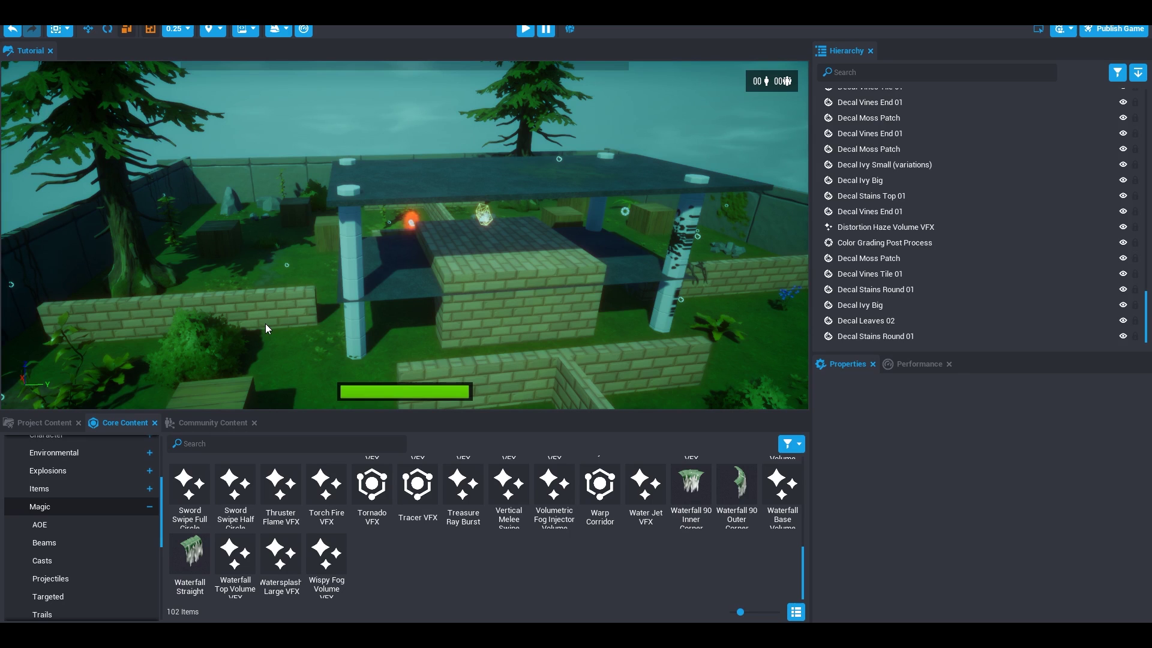
{"action": "right_click_drag", "start_coordinate": [405, 317], "coordinate": [646, 255]}
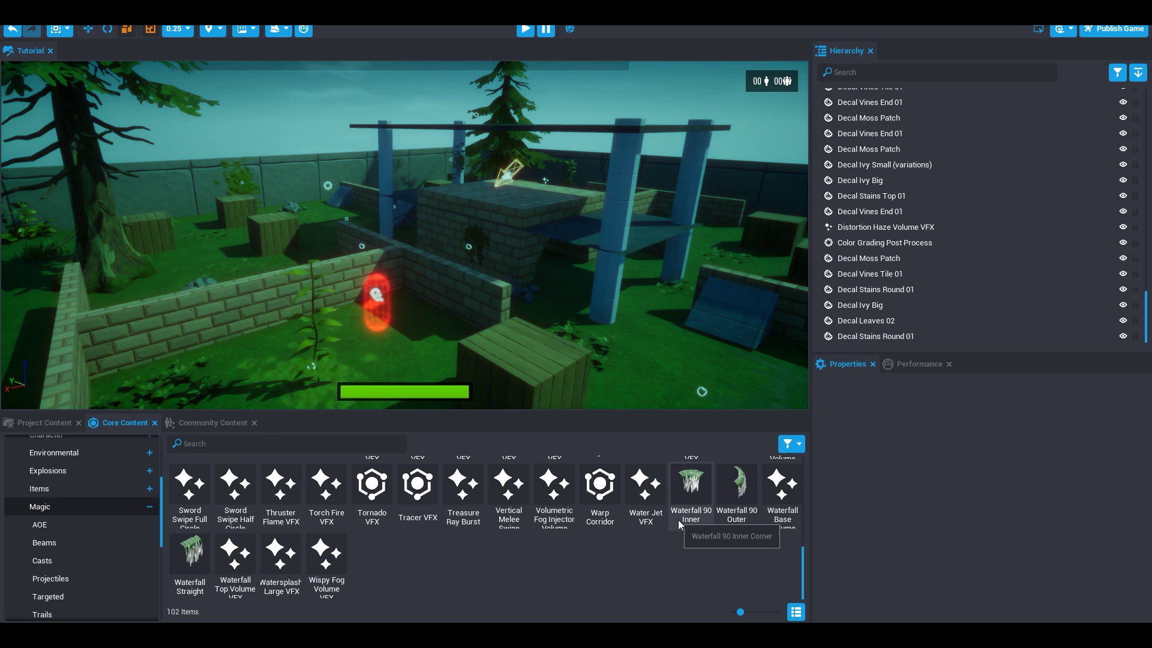
{"action": "scroll", "coordinate": [673, 519], "scroll_direction": "up", "scroll_amount": 1}
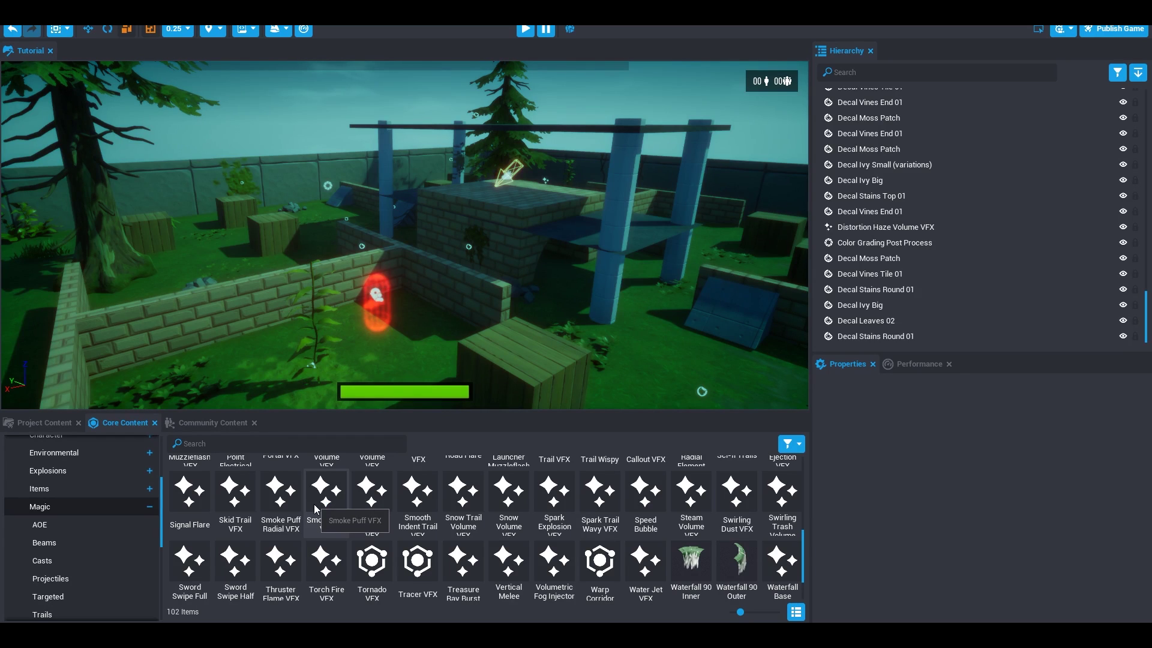
Add a Smoke Puff VFX and move it onto the stone structure.
{"action": "left_click_drag", "start_coordinate": [316, 509], "coordinate": [384, 352]}
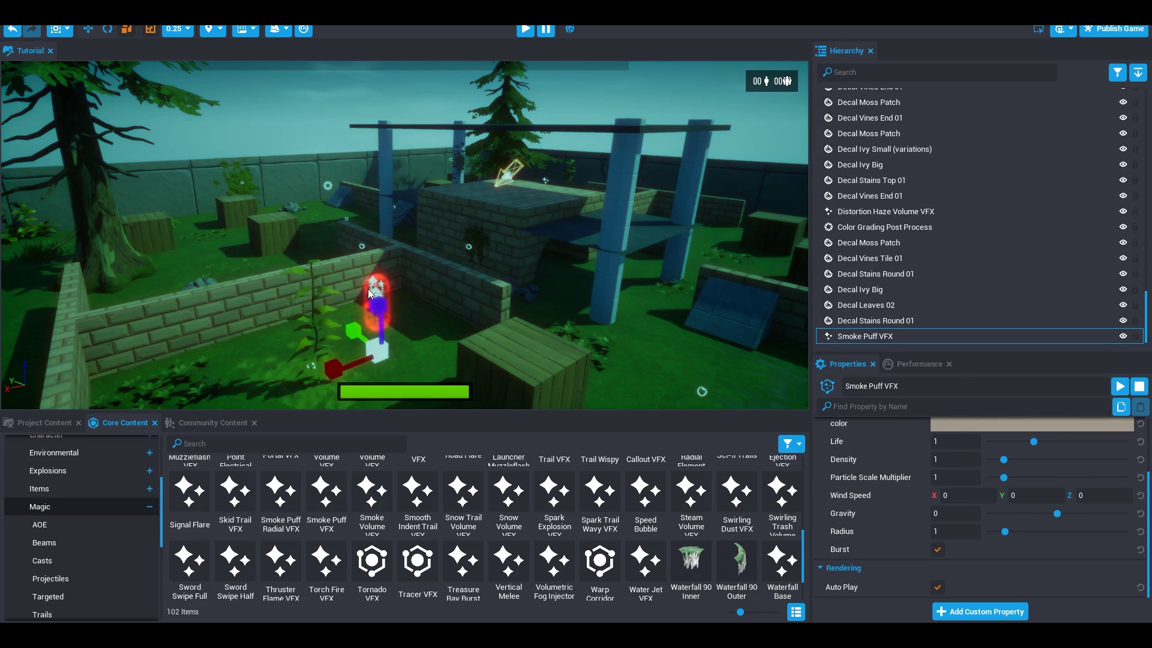
{"action": "key", "text": "w"}
{"action": "left_click_drag", "start_coordinate": [394, 329], "coordinate": [542, 259]}
Glance at the Magic AOE effects, then collapse the Effects categories.
{"action": "scroll", "coordinate": [360, 528], "scroll_direction": "down", "scroll_amount": 2}
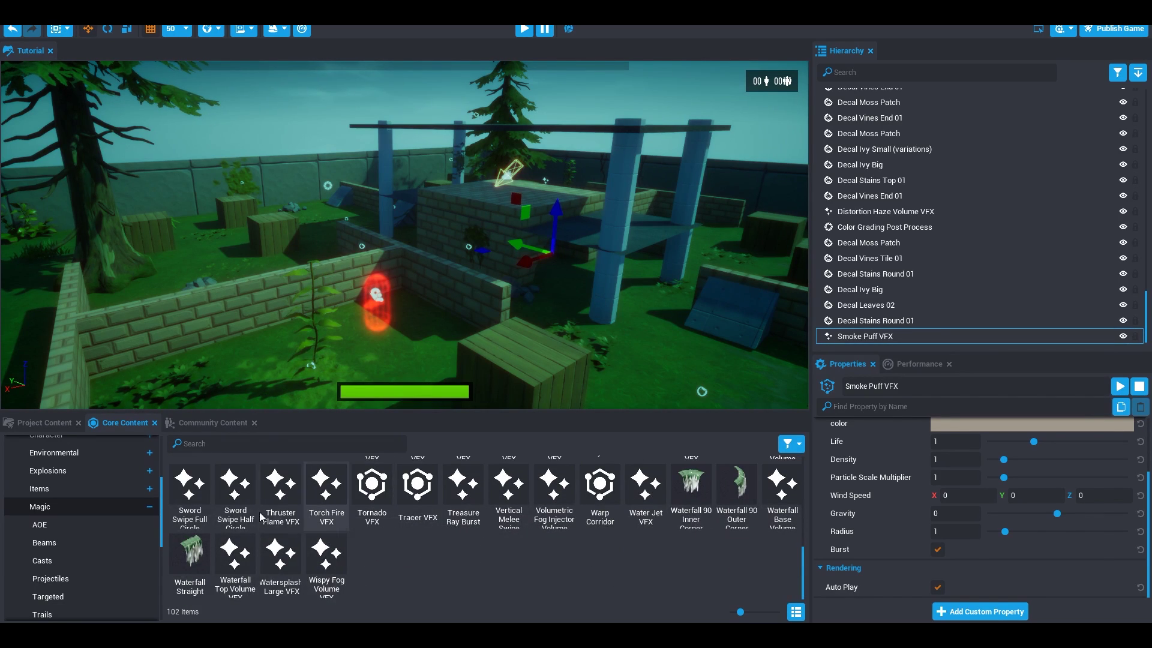
{"action": "left_click", "coordinate": [94, 526]}
{"action": "scroll", "coordinate": [93, 523], "scroll_direction": "up", "scroll_amount": 2}
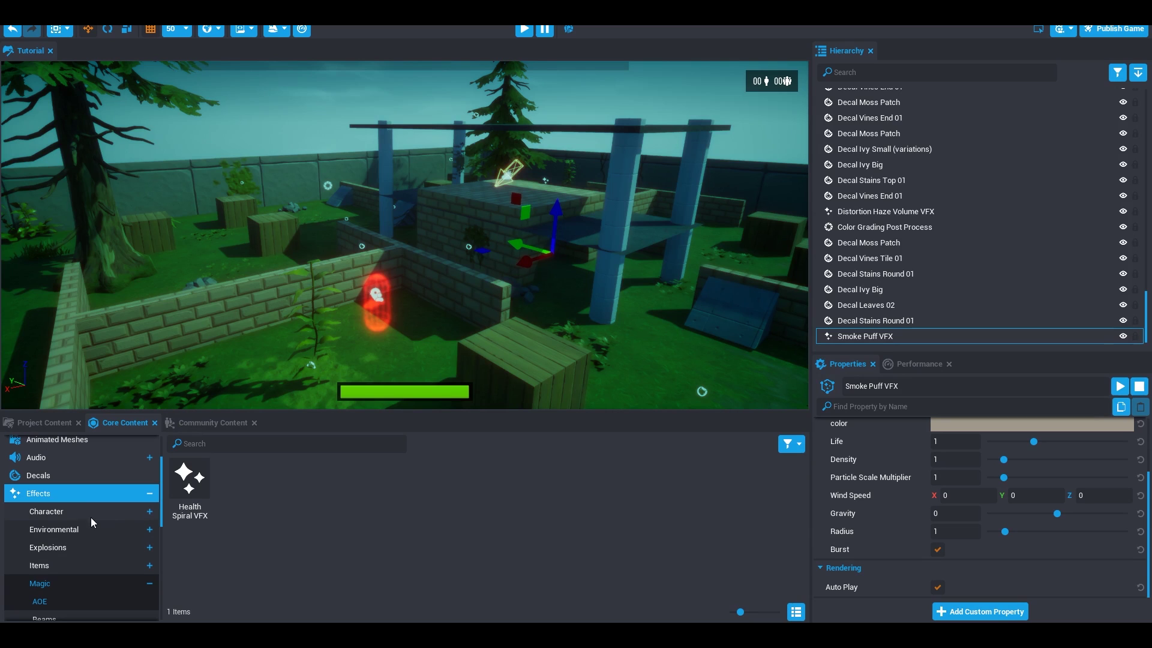
{"action": "left_click", "coordinate": [148, 494]}
Focus the view on the existing Color Grading Post Process and expand Post Processing.
{"action": "left_click", "coordinate": [117, 526]}
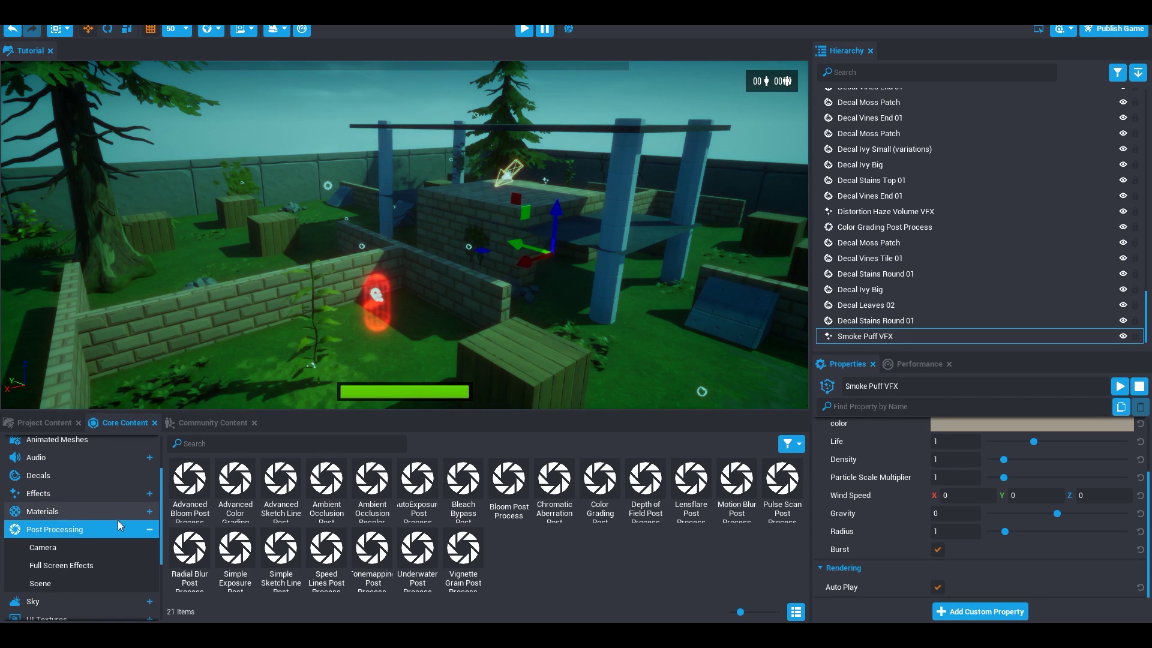
{"action": "left_click", "coordinate": [119, 529]}
{"action": "scroll", "coordinate": [474, 372], "scroll_direction": "down", "scroll_amount": 2}
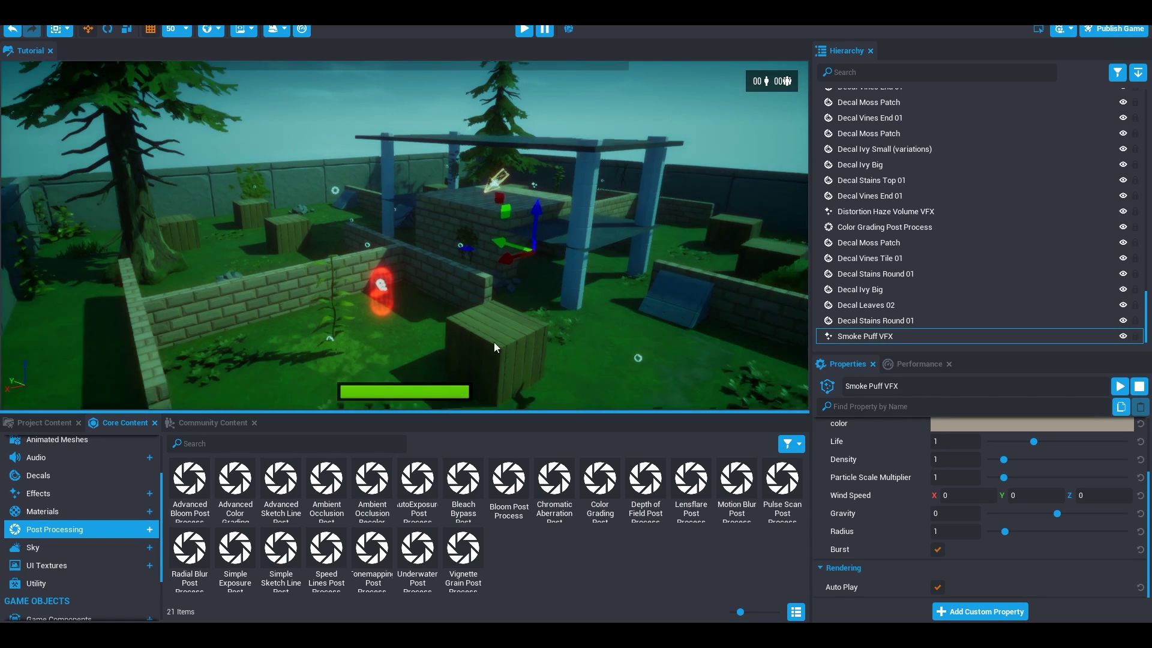
{"action": "double_click", "coordinate": [949, 280]}
{"action": "right_click_drag", "start_coordinate": [506, 302], "coordinate": [719, 282]}
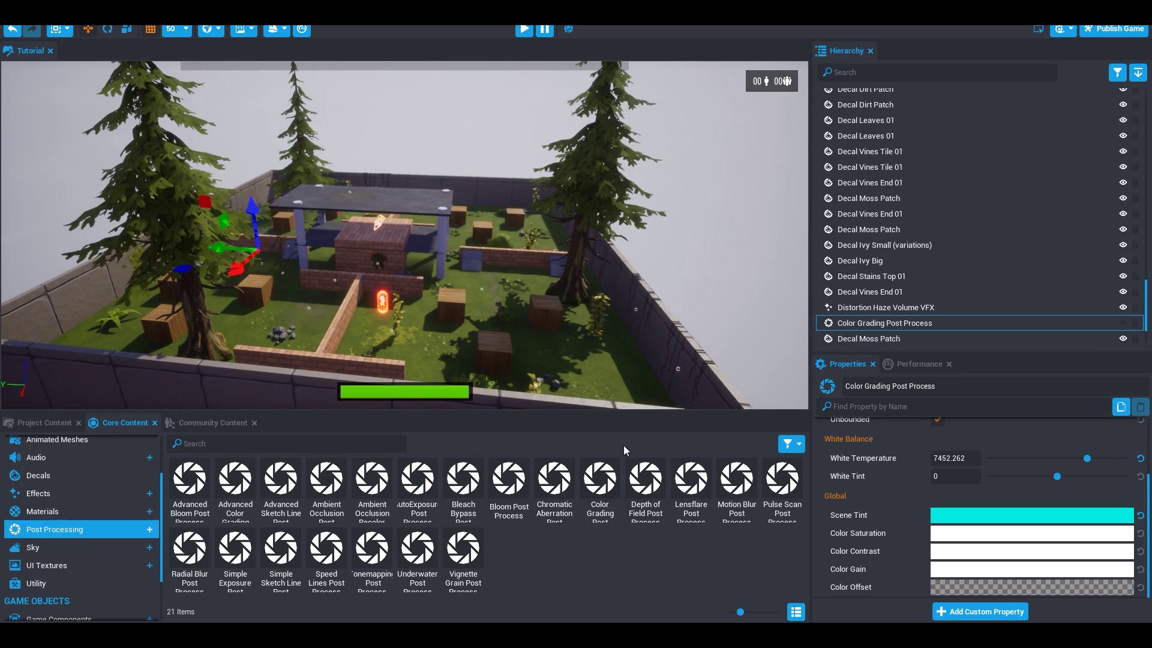
{"action": "left_click", "coordinate": [55, 534]}
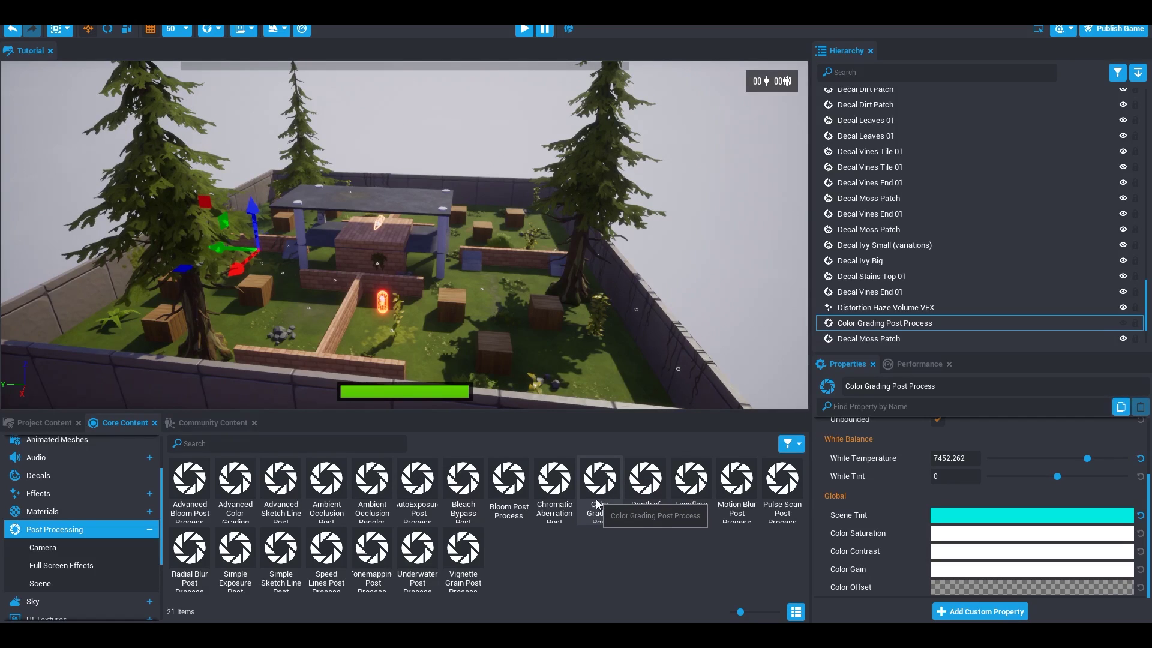
Add a new Color Grading Post Process and give it an orange Scene Tint.
{"action": "left_click_drag", "start_coordinate": [599, 504], "coordinate": [483, 288]}
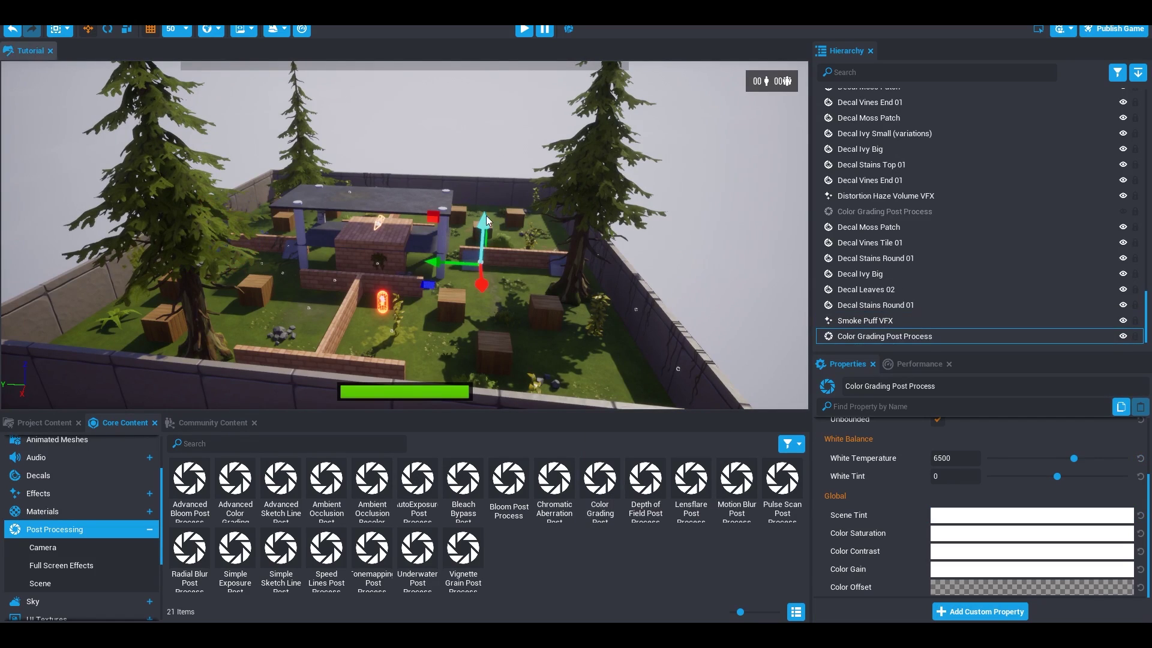
{"action": "left_click", "coordinate": [960, 517]}
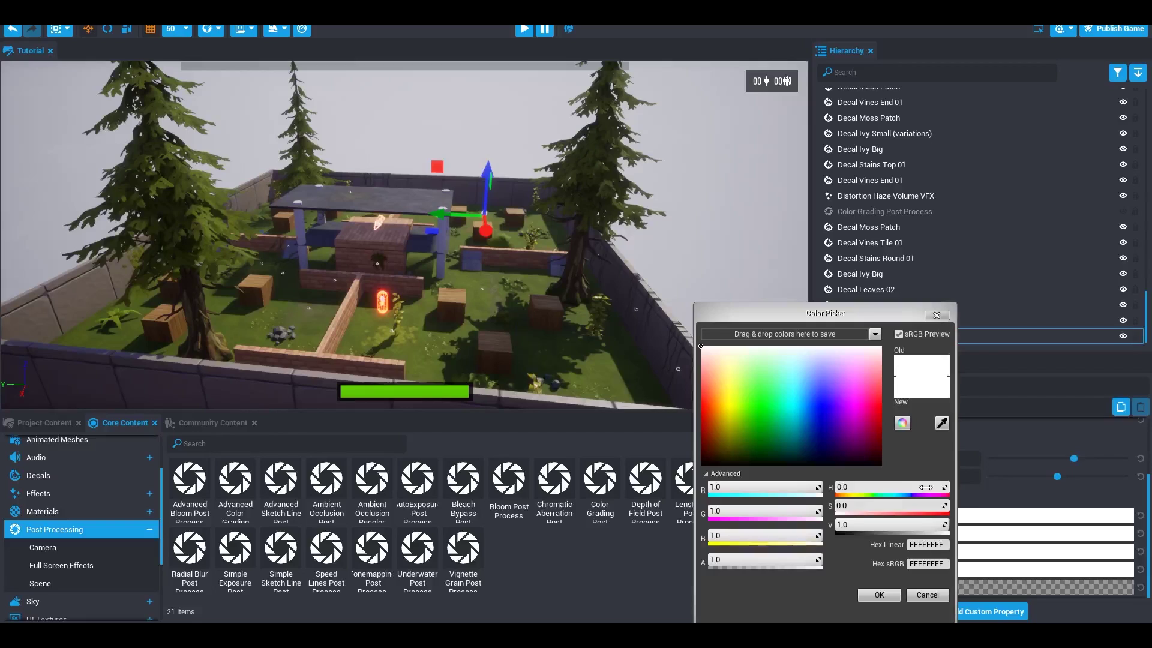
{"action": "left_click_drag", "start_coordinate": [847, 389], "coordinate": [710, 417]}
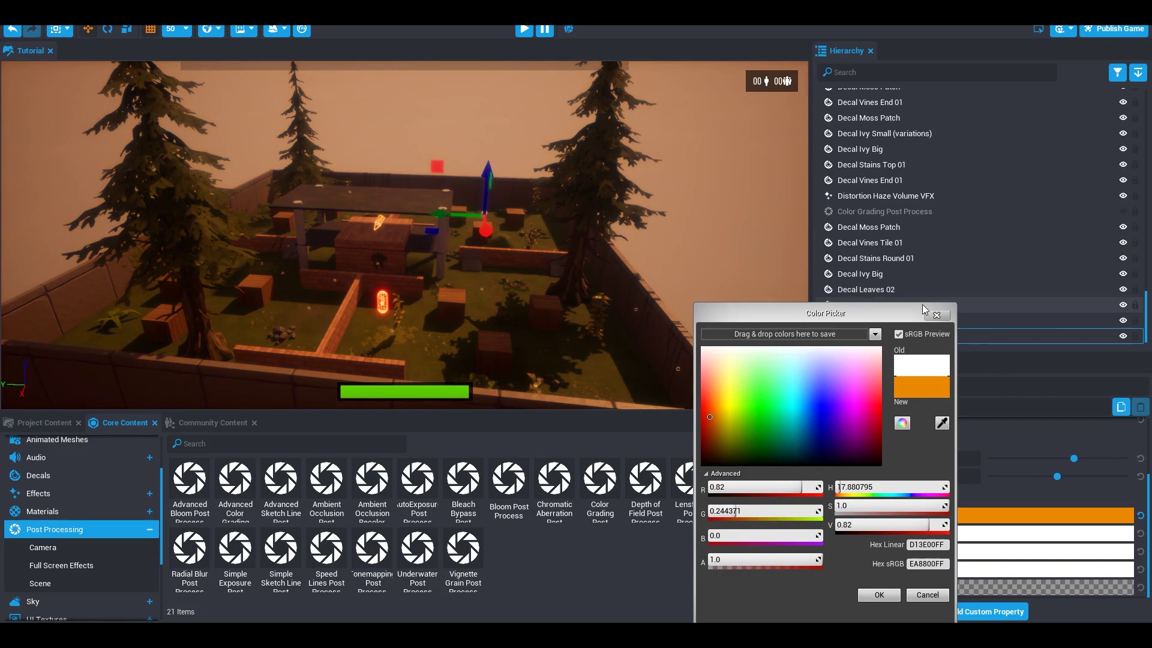
{"action": "left_click", "coordinate": [937, 316]}
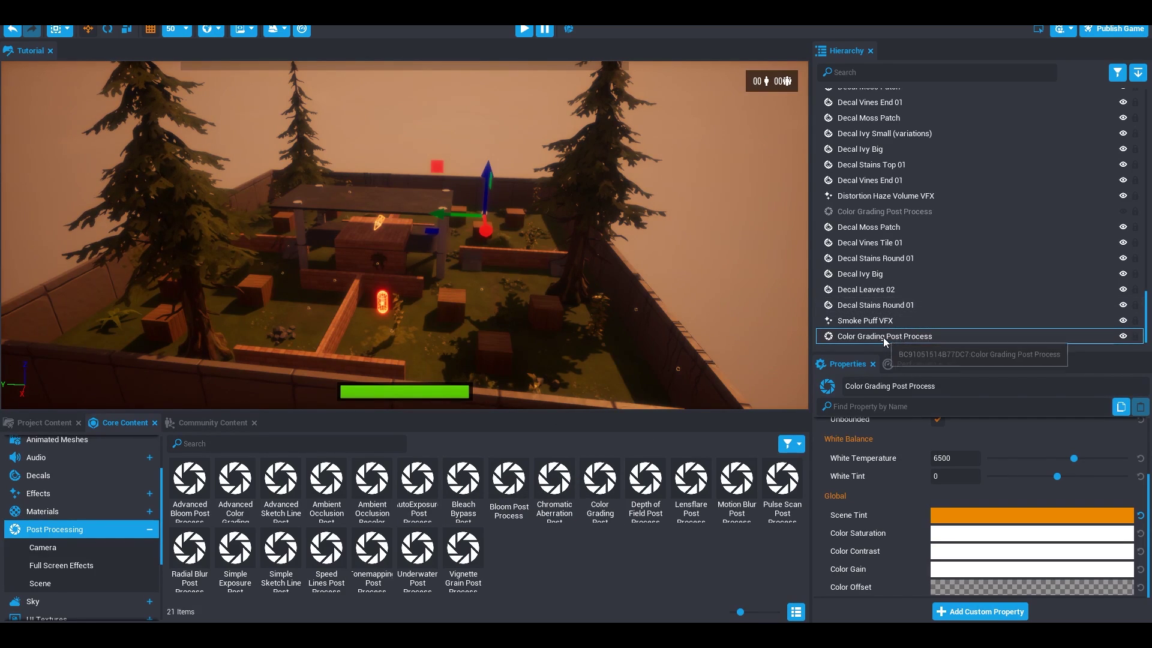
Browse Post Processing's Camera, Full Screen Effects and Scene subcategories, then collapse it.
{"action": "left_click", "coordinate": [862, 338]}
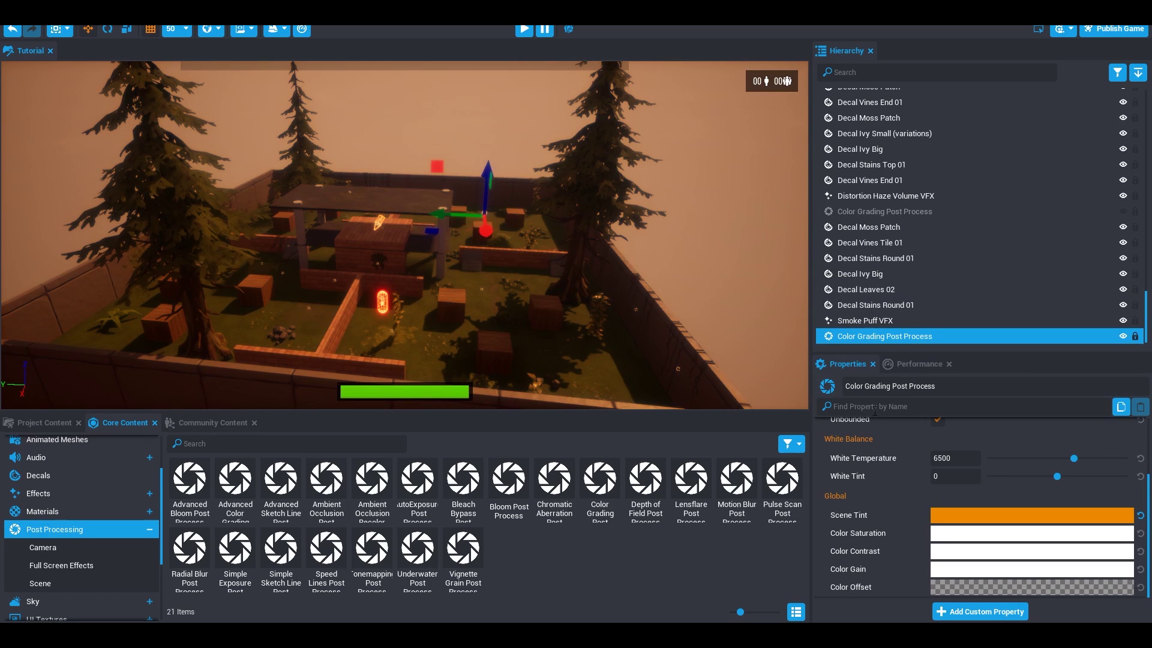
{"action": "scroll", "coordinate": [870, 474], "scroll_direction": "up", "scroll_amount": 3}
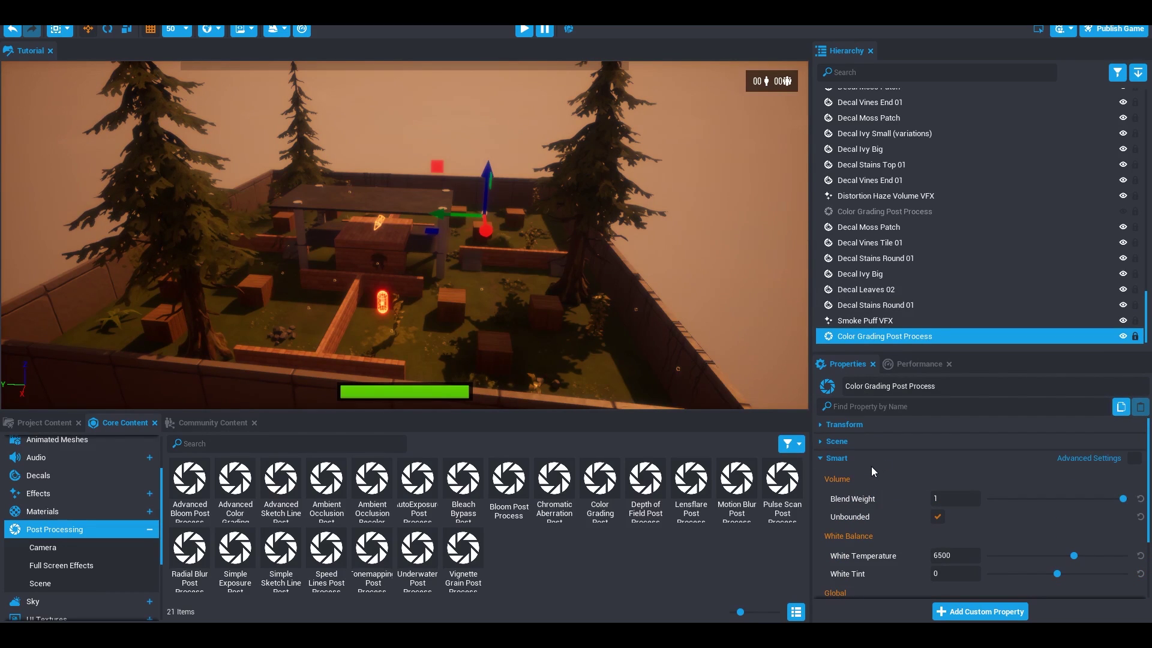
{"action": "scroll", "coordinate": [871, 466], "scroll_direction": "down", "scroll_amount": 3}
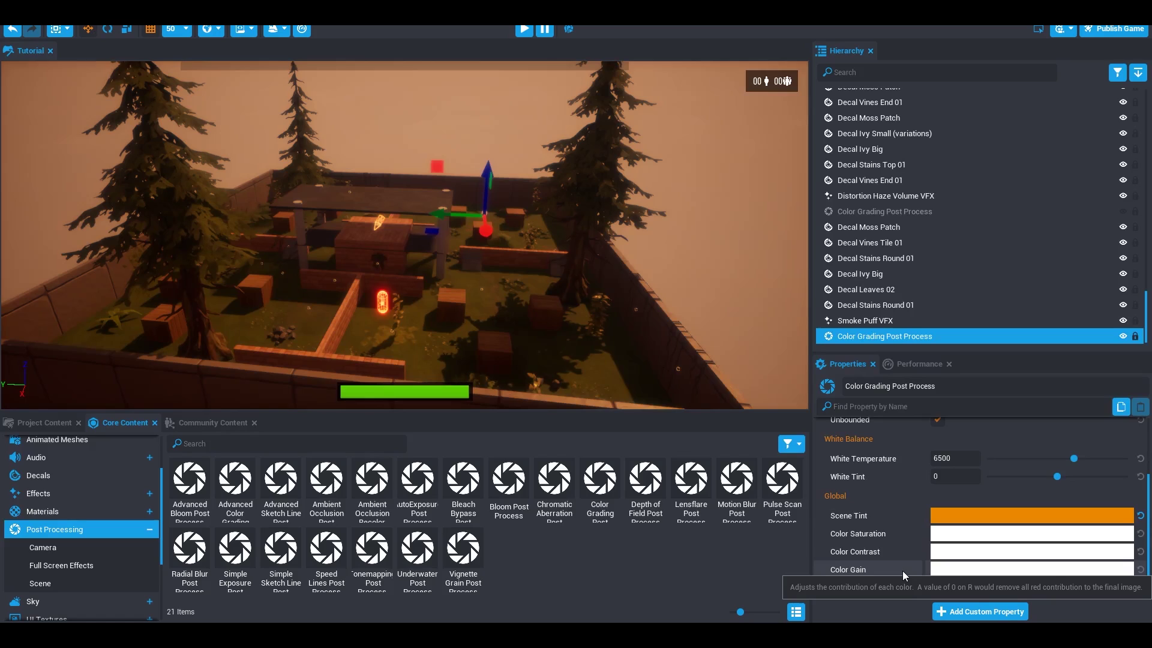
{"action": "scroll", "coordinate": [901, 568], "scroll_direction": "up", "scroll_amount": 3}
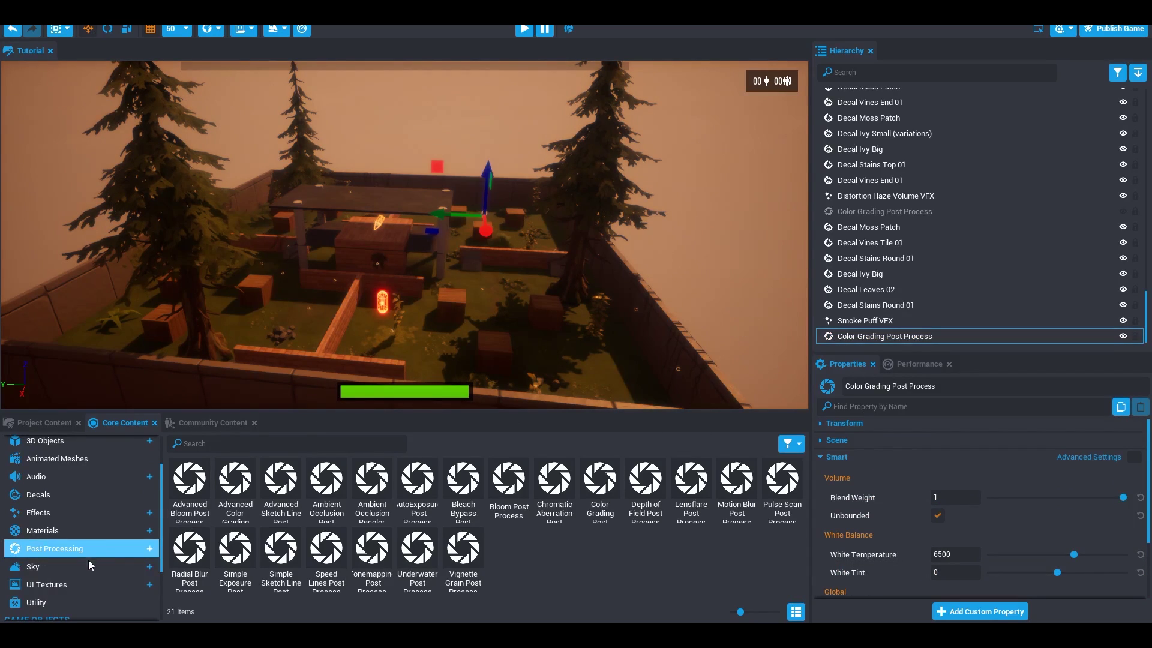
{"action": "left_click", "coordinate": [64, 549]}
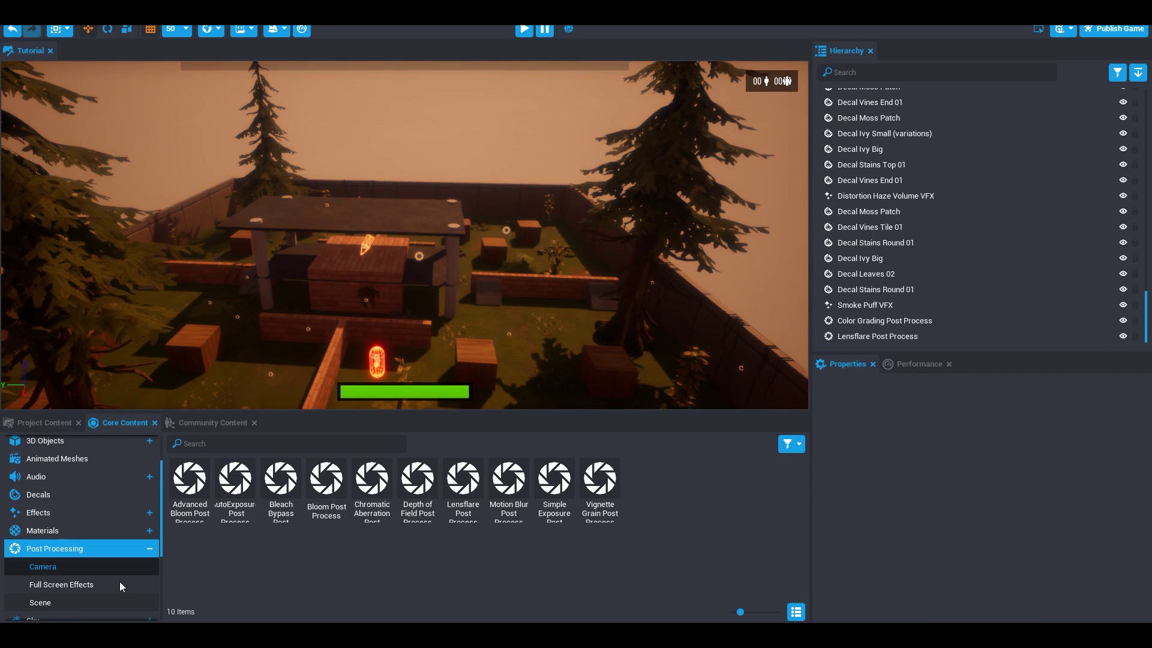
{"action": "left_click", "coordinate": [118, 584]}
{"action": "left_click", "coordinate": [106, 601]}
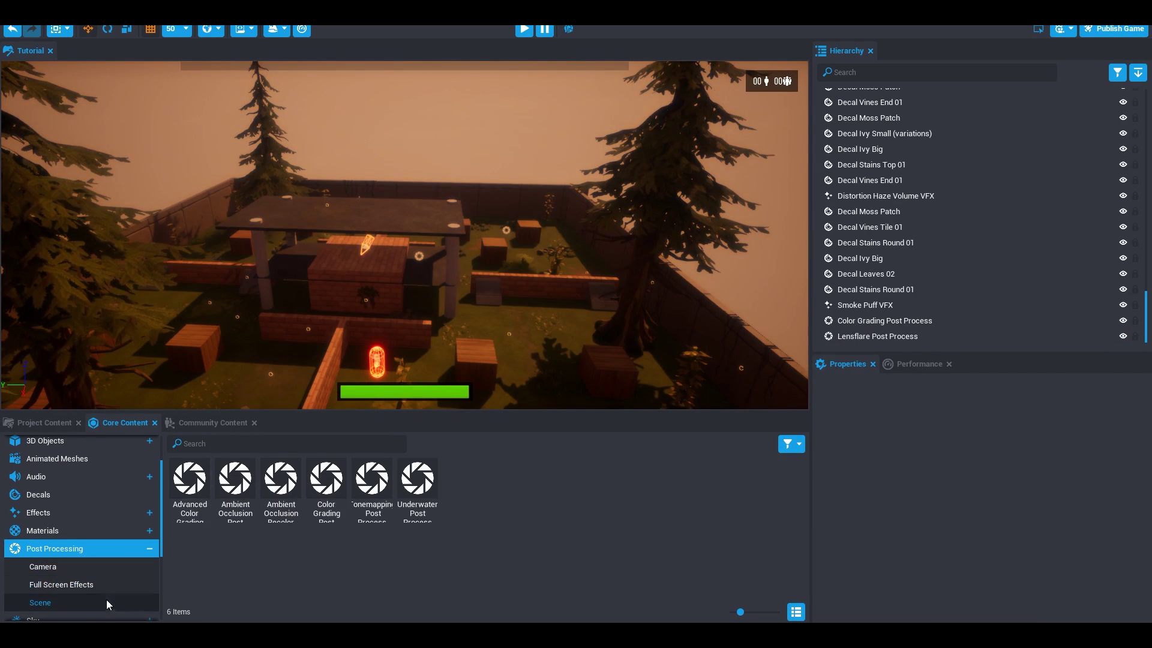
{"action": "left_click", "coordinate": [149, 549]}
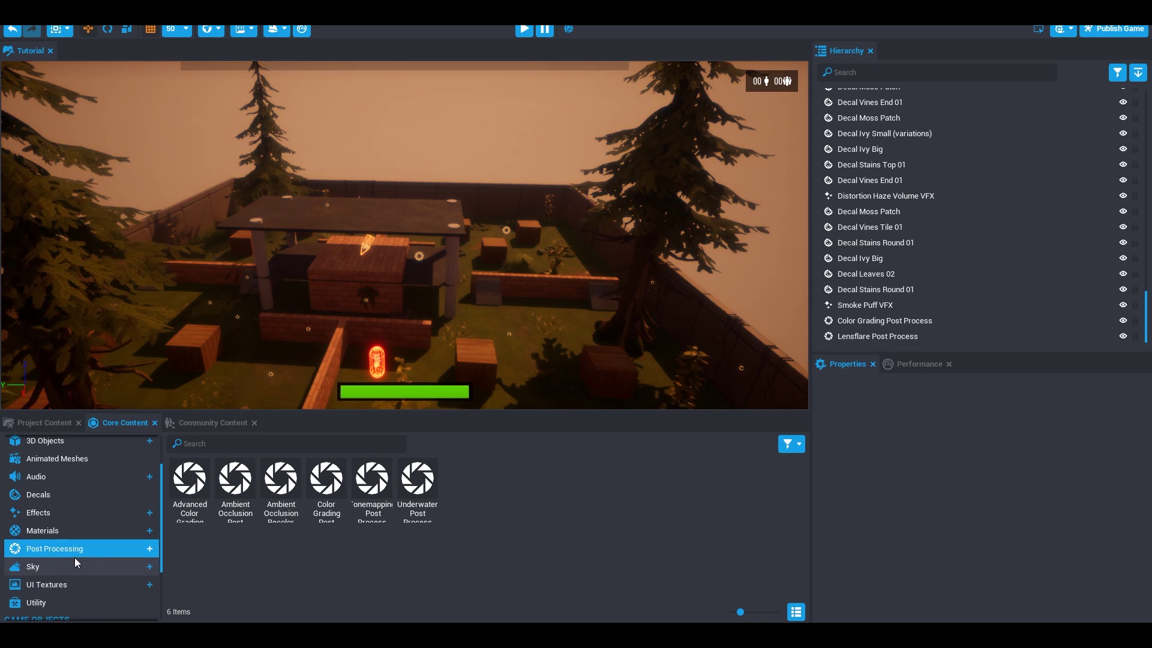
{"action": "left_click", "coordinate": [62, 565]}
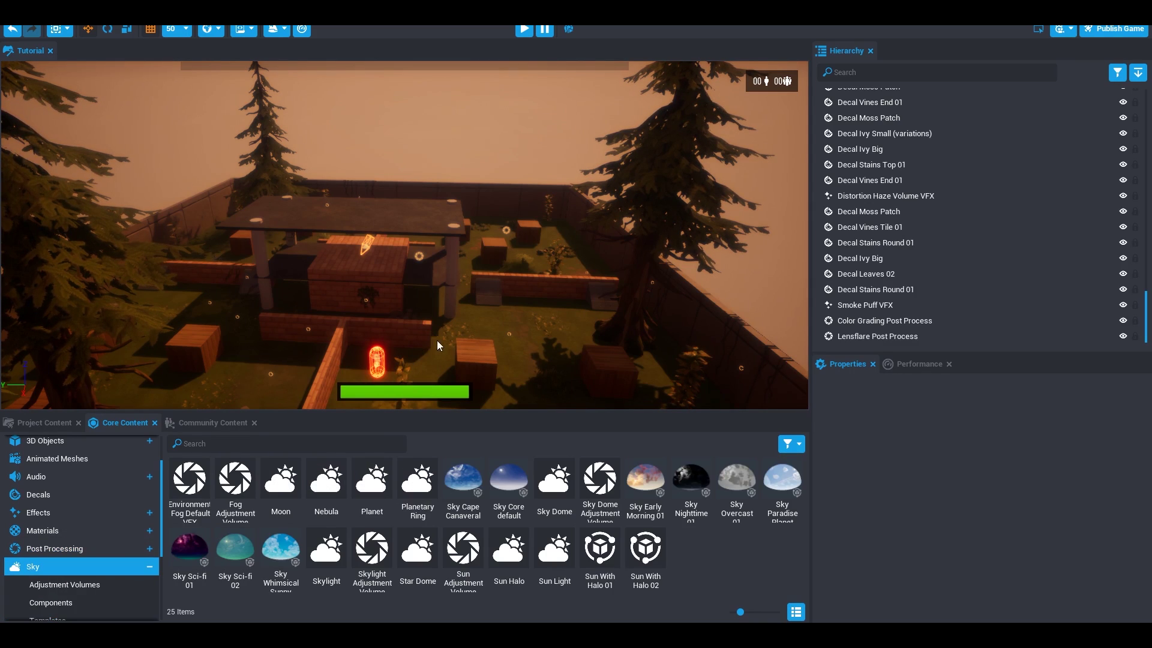
{"action": "scroll", "coordinate": [438, 343], "scroll_direction": "down", "scroll_amount": 5}
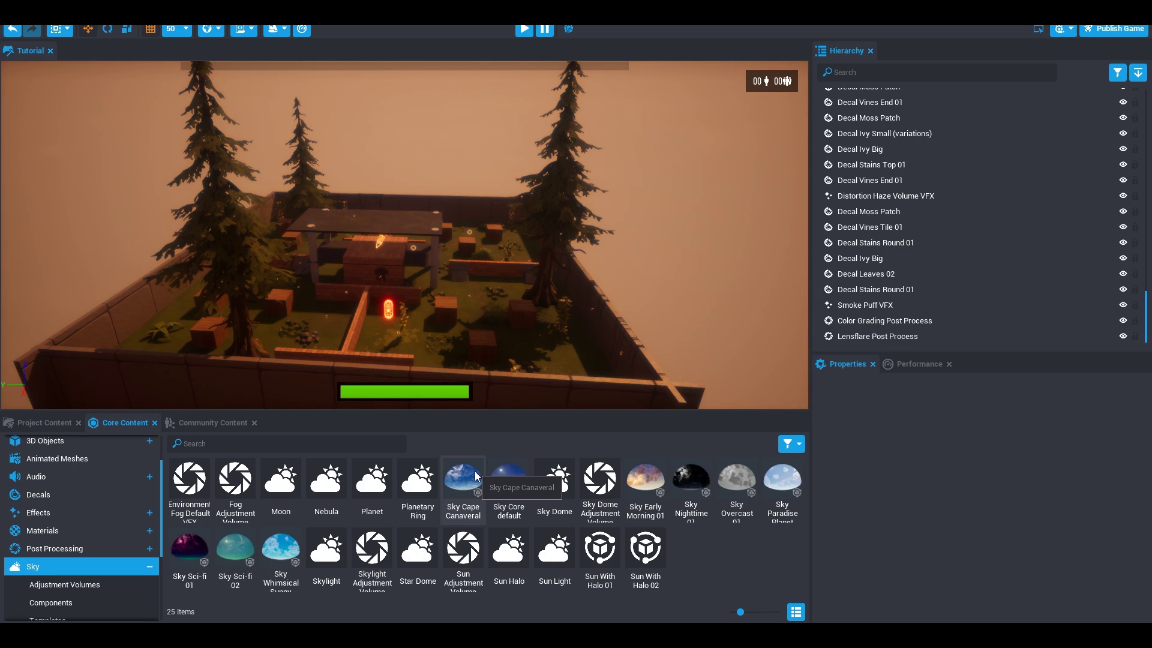
{"action": "left_click_drag", "start_coordinate": [476, 476], "coordinate": [438, 288]}
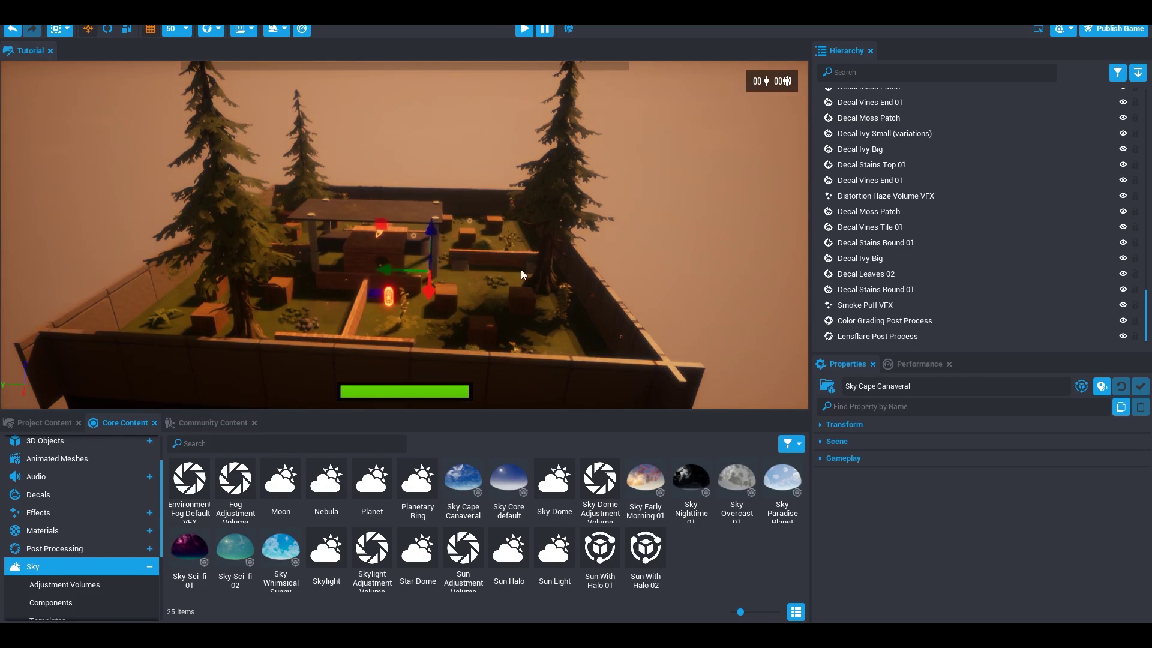
{"action": "right_click_drag", "start_coordinate": [521, 269], "coordinate": [559, 286]}
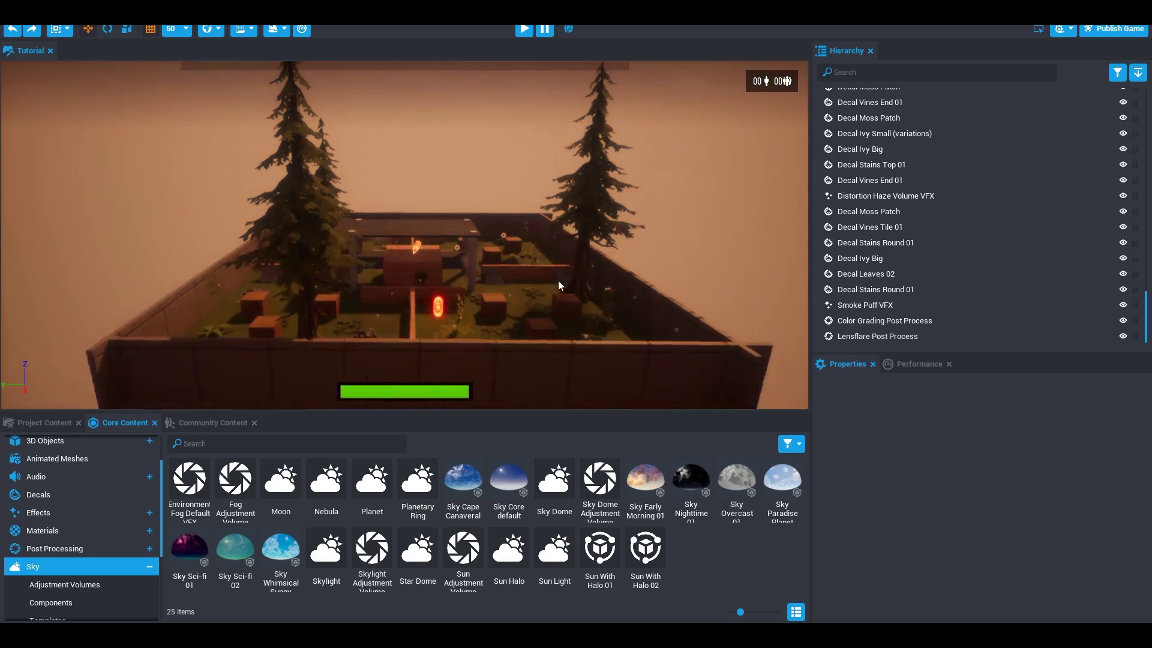
{"action": "left_click_drag", "start_coordinate": [690, 480], "coordinate": [651, 264]}
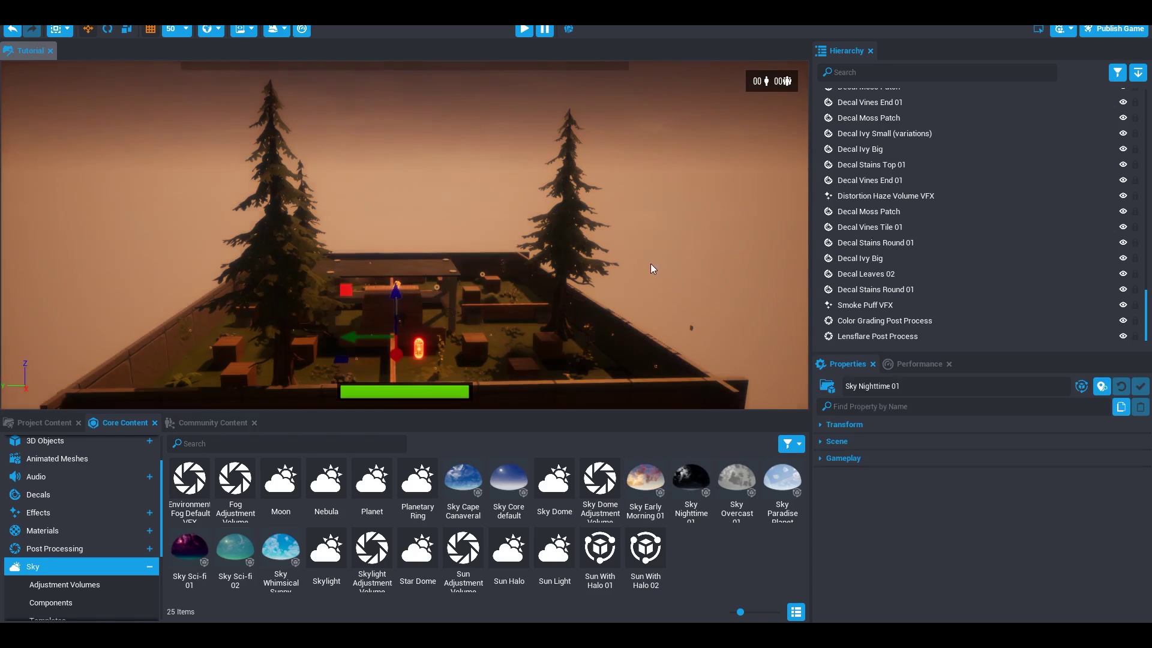
{"action": "right_click_drag", "start_coordinate": [651, 264], "coordinate": [559, 346]}
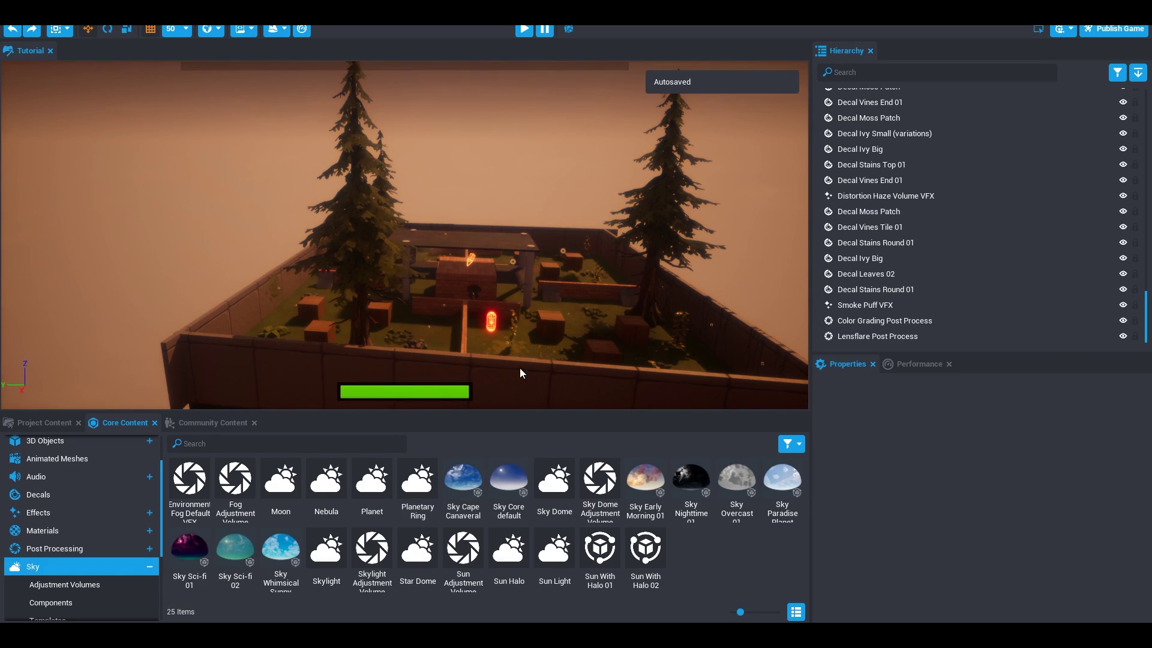
{"action": "right_click_drag", "start_coordinate": [520, 368], "coordinate": [559, 383]}
{"action": "left_click_drag", "start_coordinate": [281, 480], "coordinate": [486, 144]}
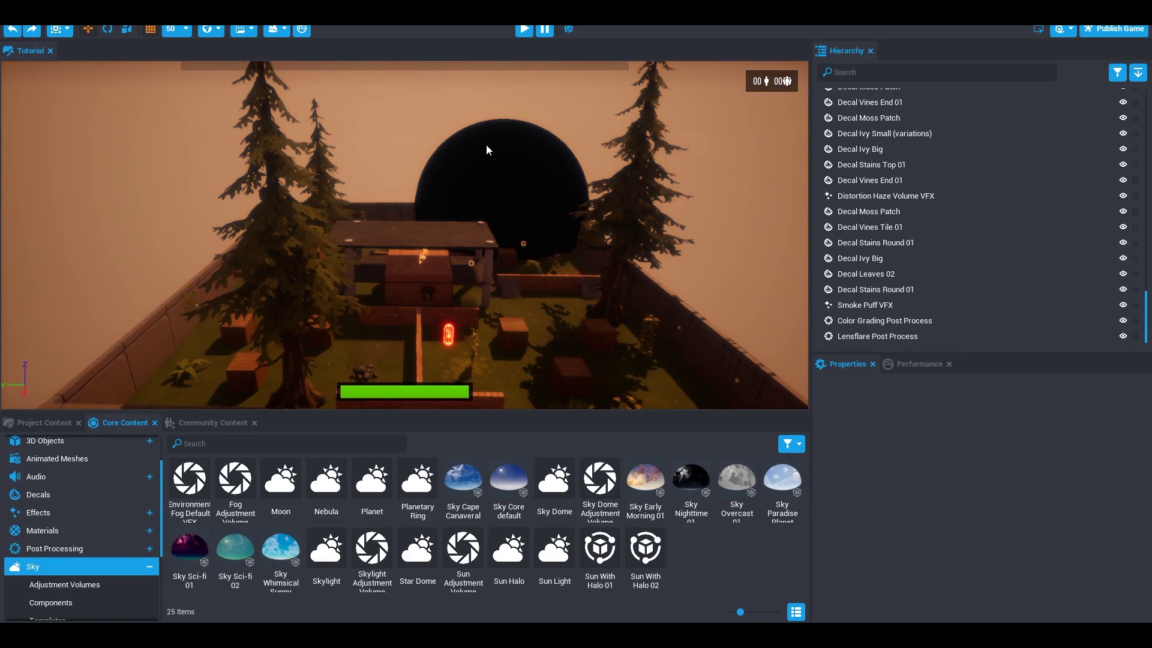
{"action": "left_click_drag", "start_coordinate": [491, 216], "coordinate": [324, 564]}
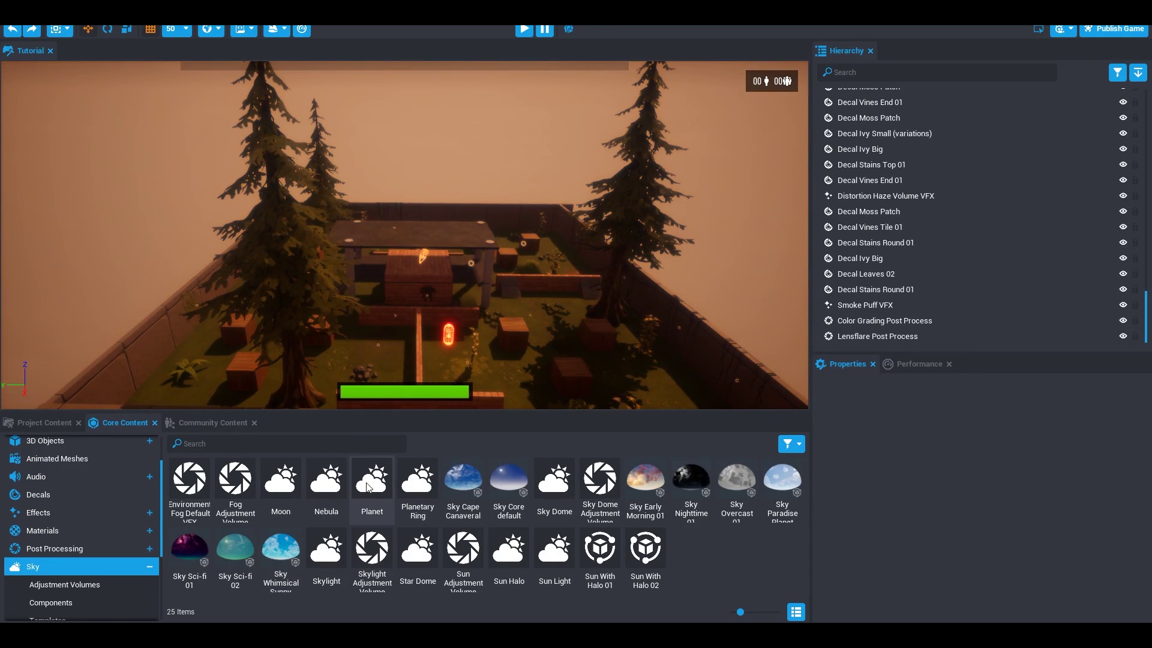
{"action": "left_click_drag", "start_coordinate": [369, 487], "coordinate": [520, 45]}
{"action": "right_click_drag", "start_coordinate": [521, 45], "coordinate": [575, 188]}
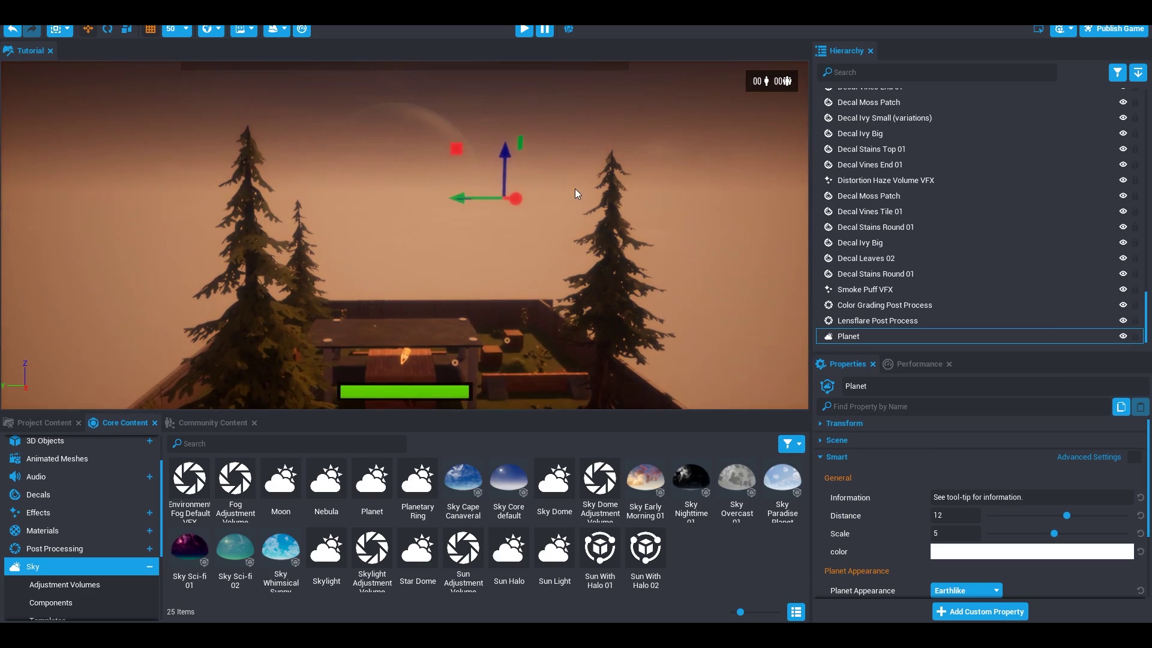
{"action": "left_click_drag", "start_coordinate": [454, 192], "coordinate": [467, 222]}
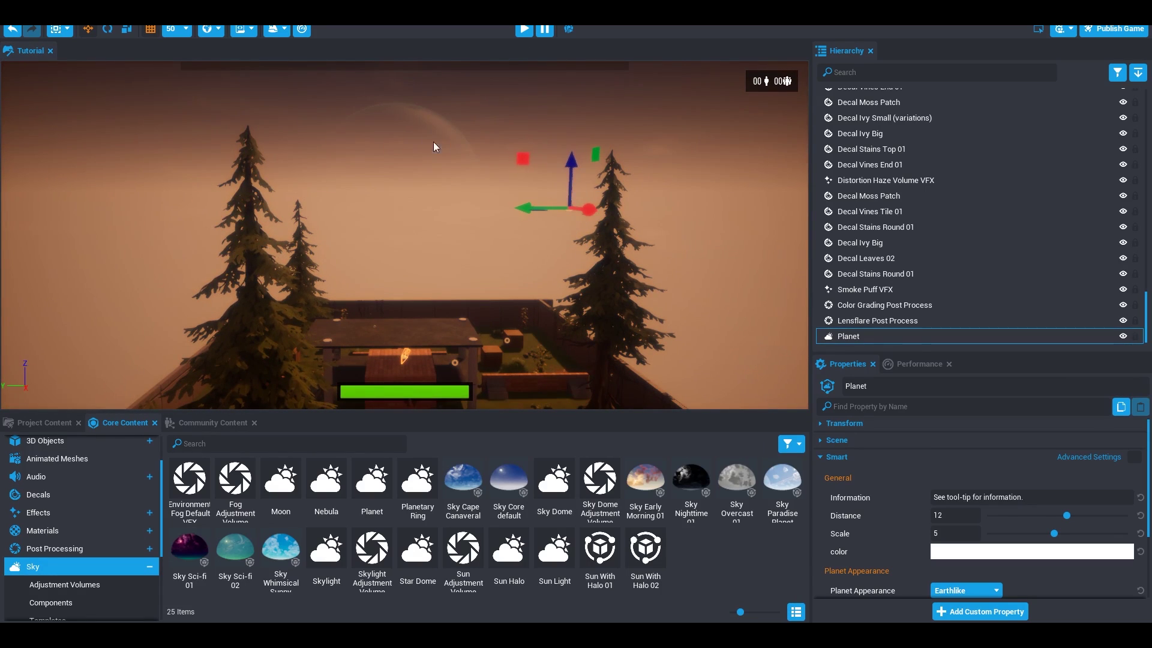
{"action": "left_click_drag", "start_coordinate": [600, 218], "coordinate": [679, 251]}
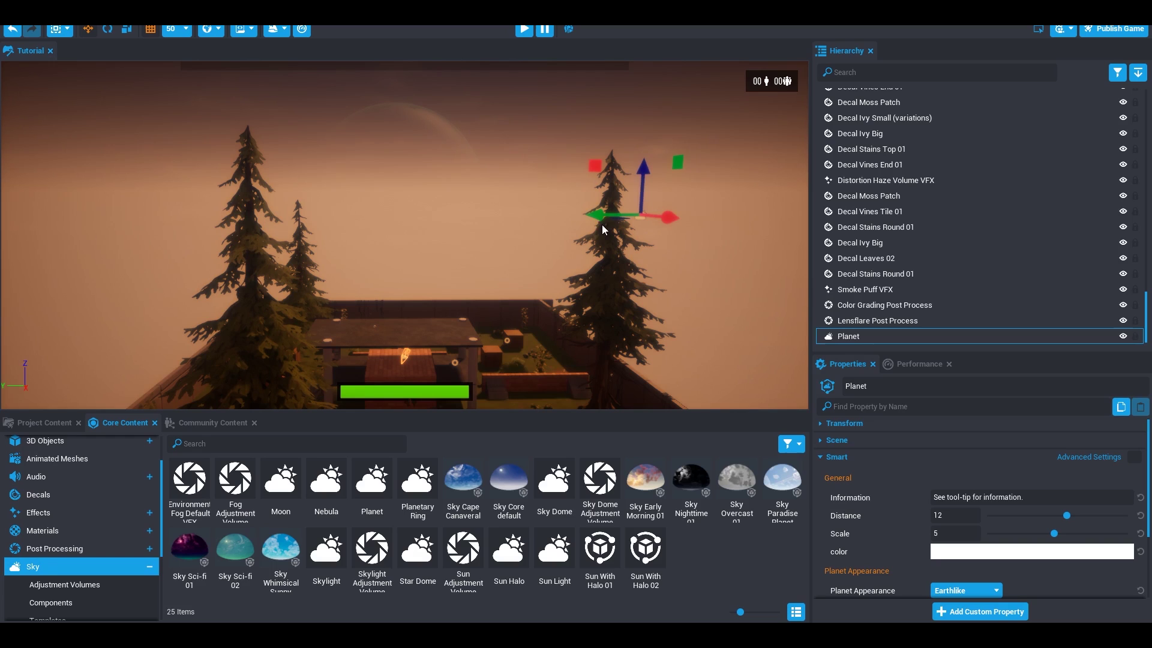
{"action": "key", "text": "Delete"}
{"action": "right_click_drag", "start_coordinate": [513, 219], "coordinate": [496, 282]}
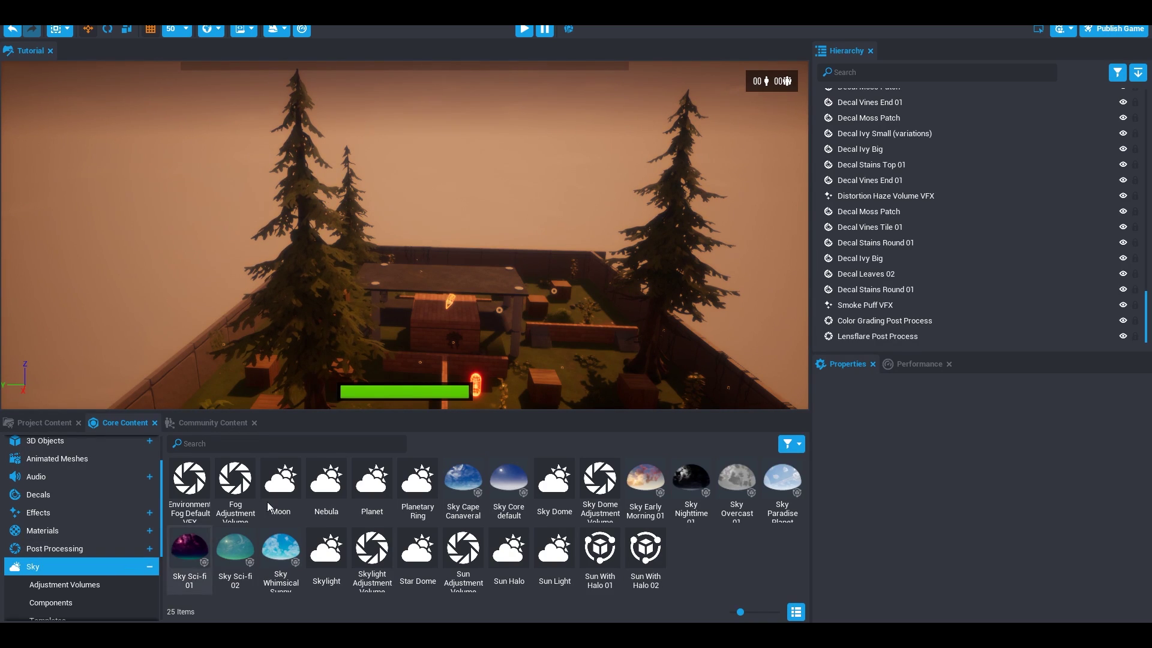
{"action": "right_click_drag", "start_coordinate": [527, 336], "coordinate": [542, 226]}
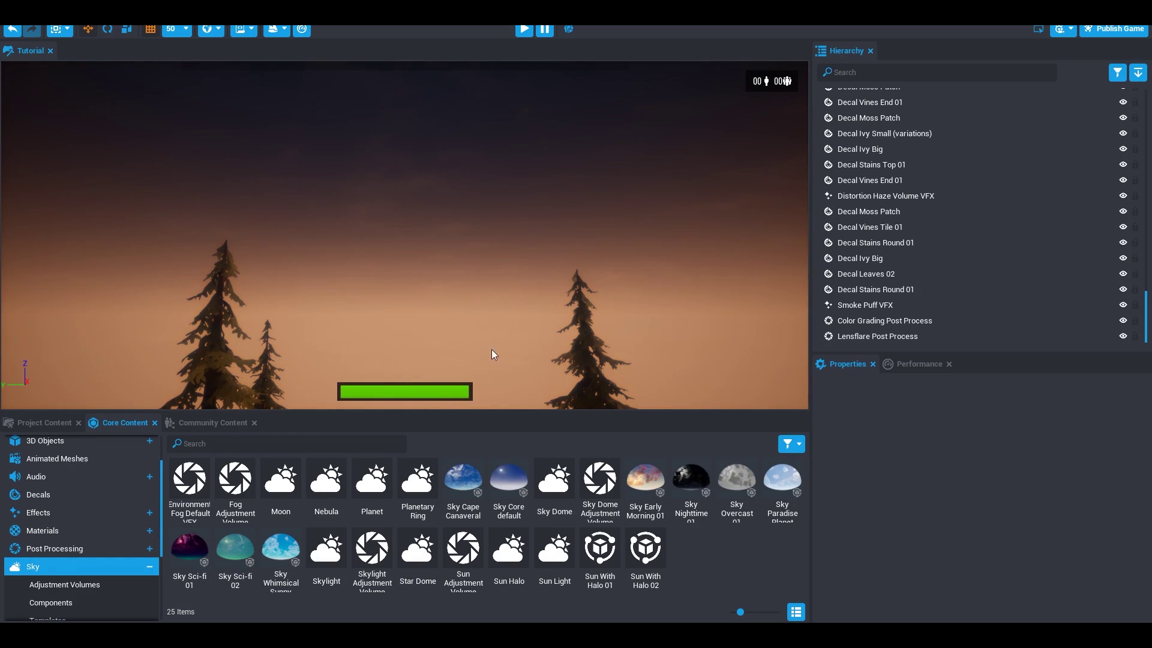
{"action": "left_click", "coordinate": [150, 566]}
{"action": "scroll", "coordinate": [149, 566], "scroll_direction": "down", "scroll_amount": 1}
{"action": "right_click_drag", "start_coordinate": [551, 295], "coordinate": [499, 318]}
Show the UI Textures items, then place a Banner image at top right and delete it.
{"action": "left_click", "coordinate": [47, 527]}
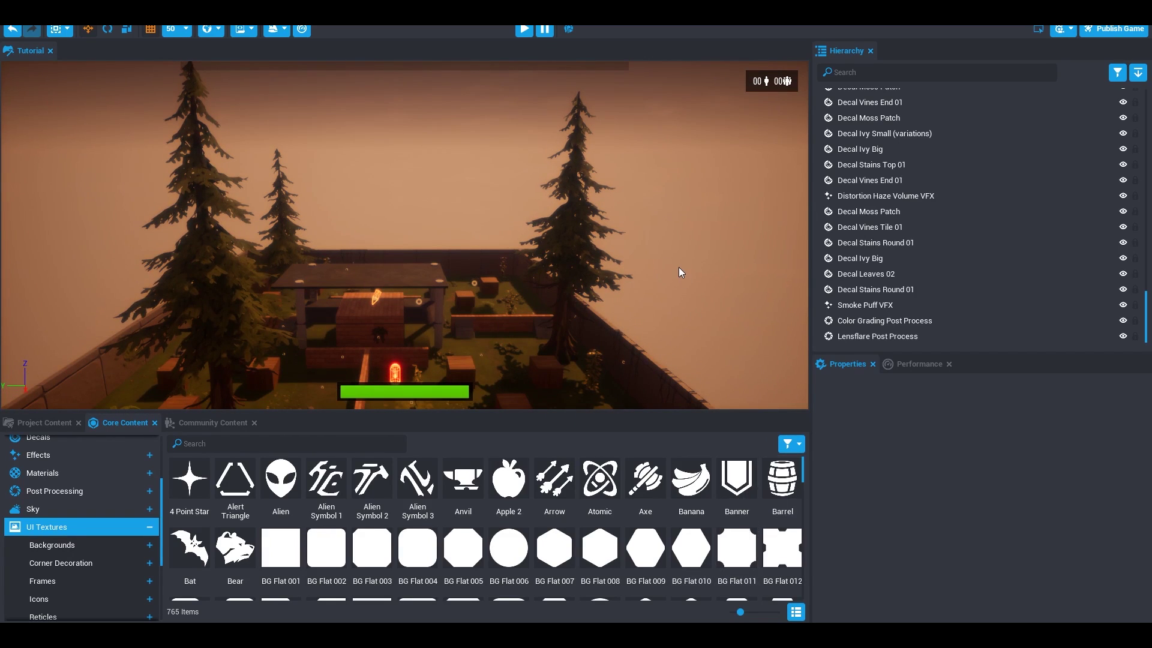
{"action": "left_click_drag", "start_coordinate": [679, 272], "coordinate": [776, 123]}
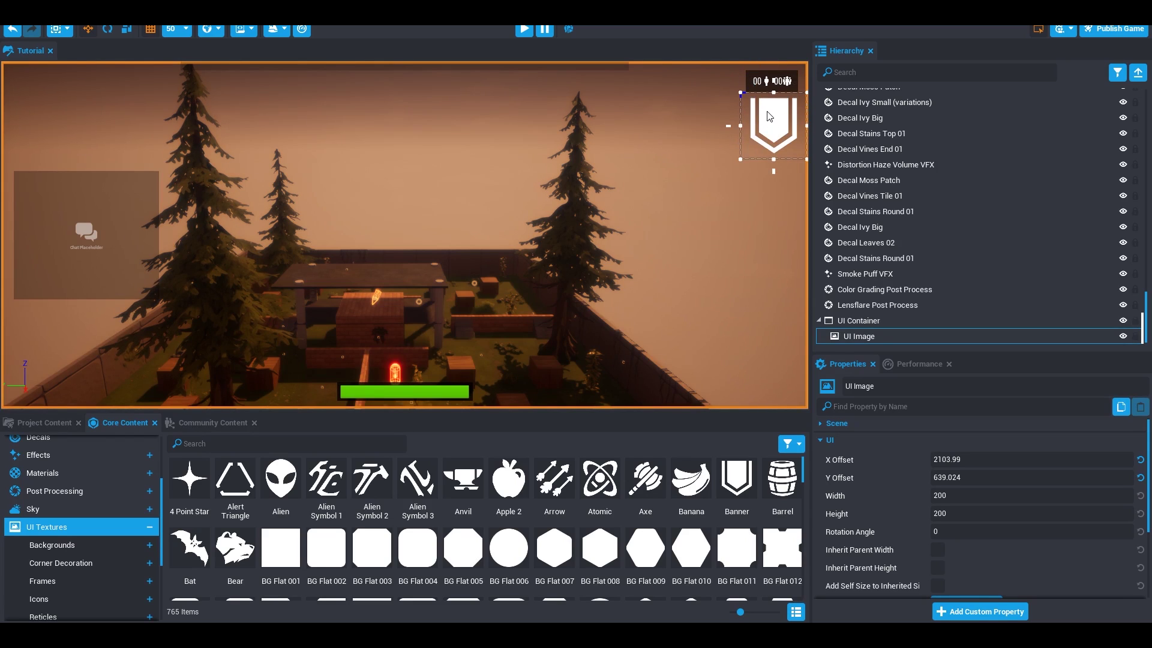
{"action": "left_click_drag", "start_coordinate": [770, 118], "coordinate": [766, 116]}
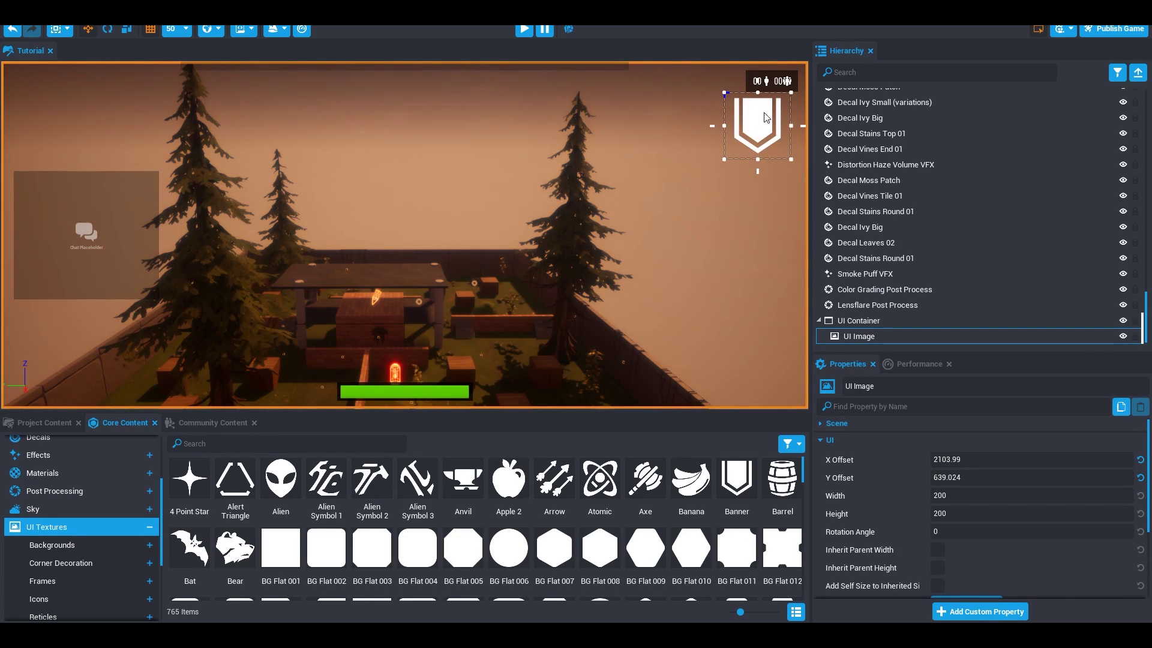
{"action": "key", "text": "Delete"}
Scroll the UI Textures grid to its last entries and back, then collapse the UI Textures group.
{"action": "scroll", "coordinate": [691, 499], "scroll_direction": "down", "scroll_amount": 5}
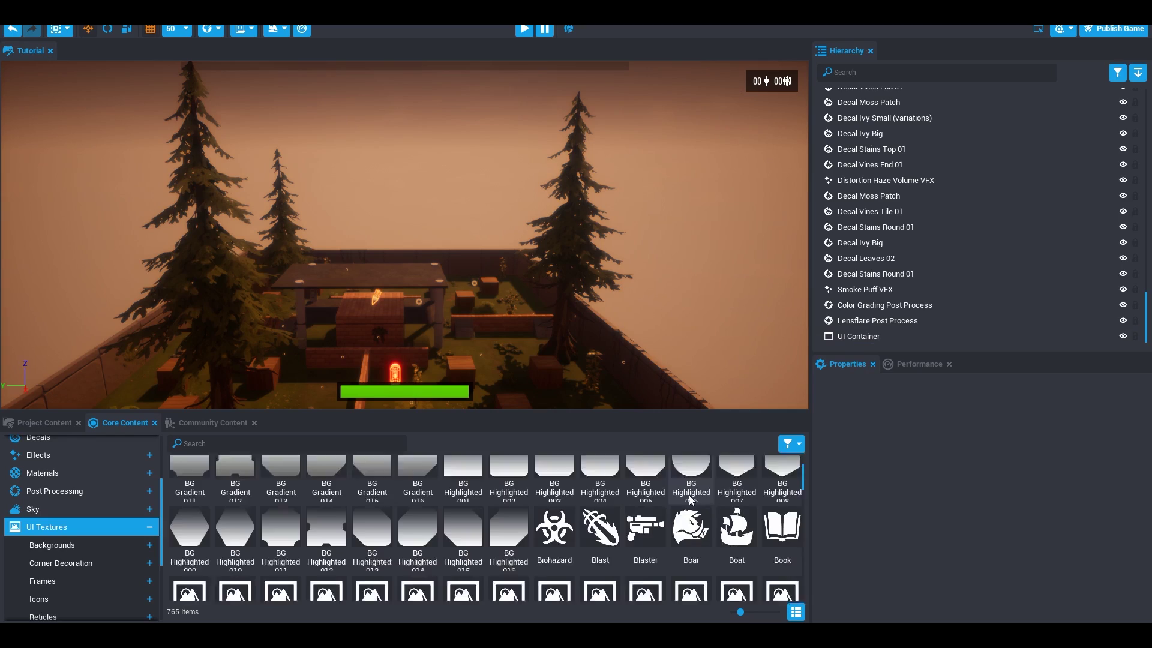
{"action": "scroll", "coordinate": [691, 500], "scroll_direction": "down", "scroll_amount": 10}
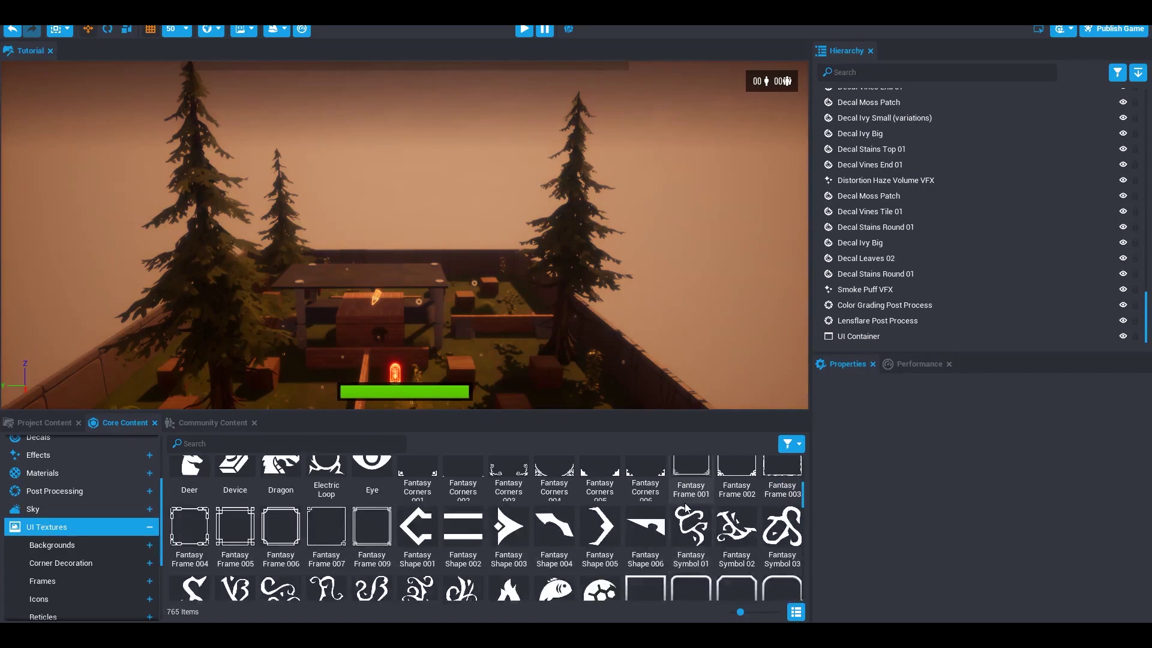
{"action": "scroll", "coordinate": [682, 500], "scroll_direction": "down", "scroll_amount": 10}
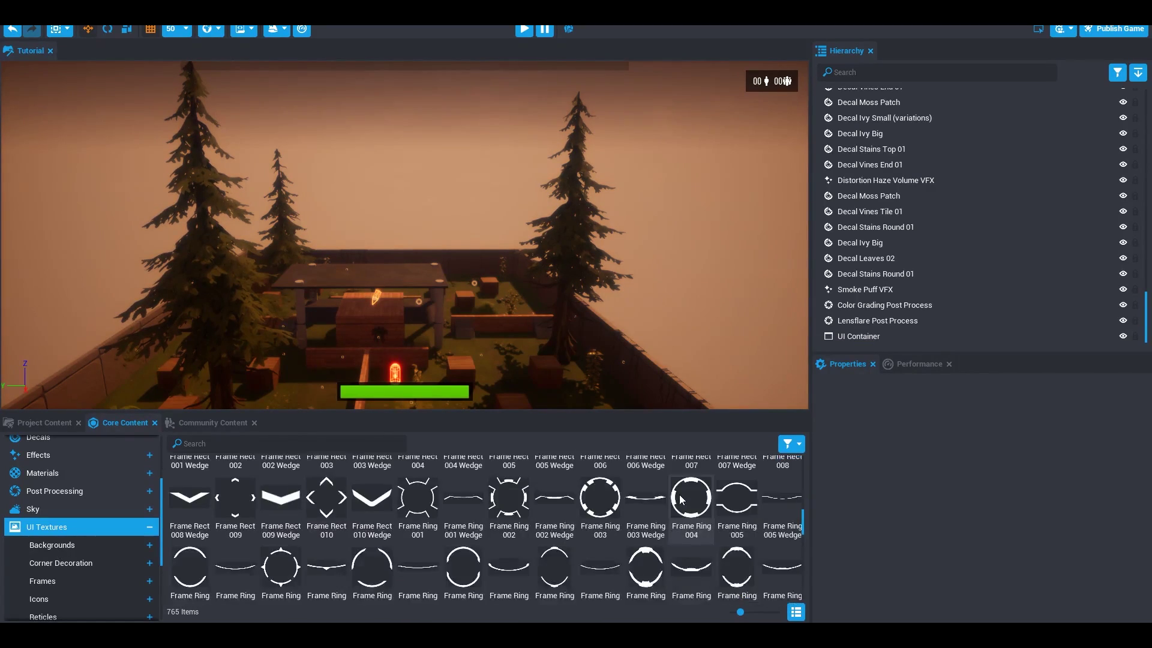
{"action": "scroll", "coordinate": [681, 500], "scroll_direction": "down", "scroll_amount": 10}
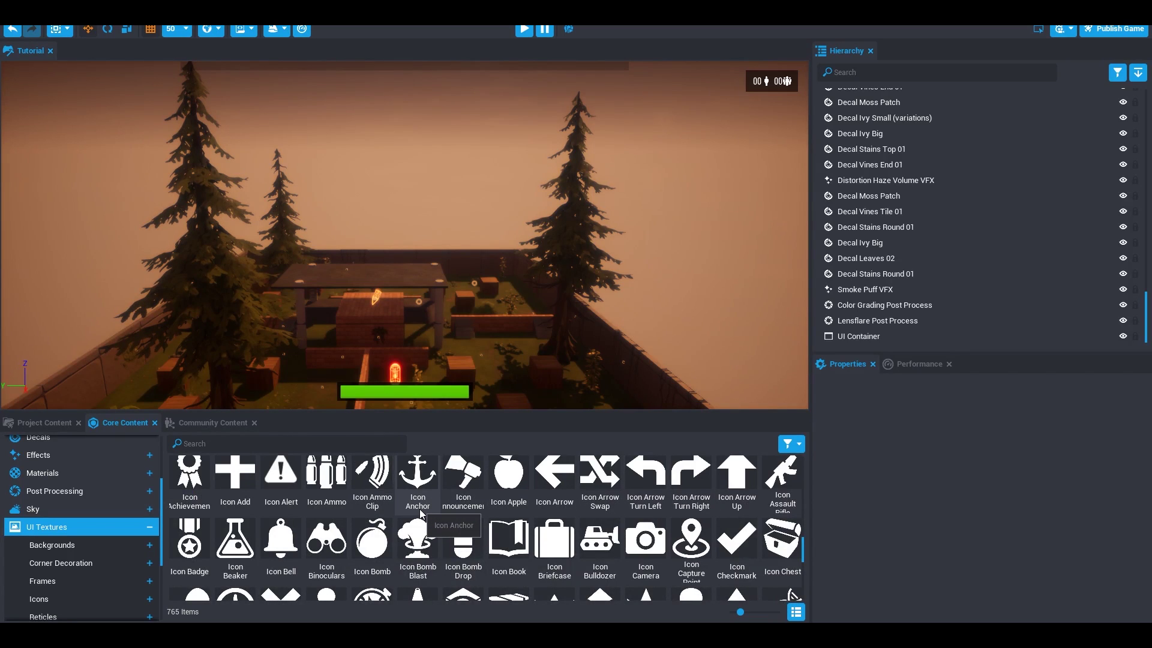
{"action": "scroll", "coordinate": [422, 513], "scroll_direction": "down", "scroll_amount": 12}
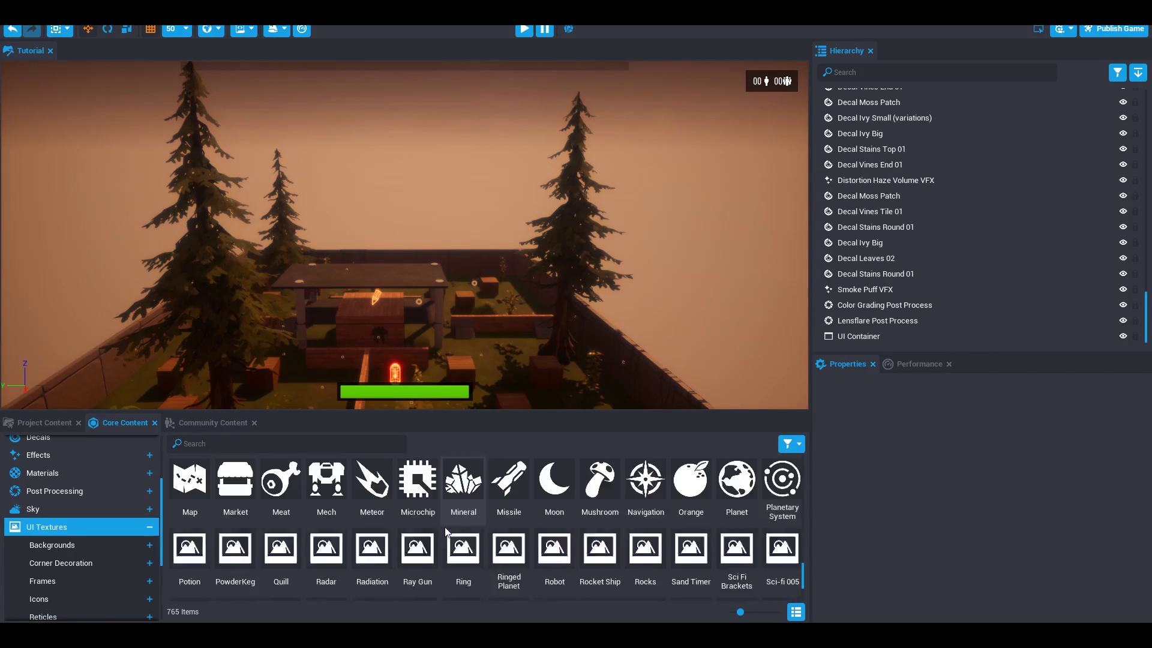
{"action": "scroll", "coordinate": [444, 534], "scroll_direction": "down", "scroll_amount": 5}
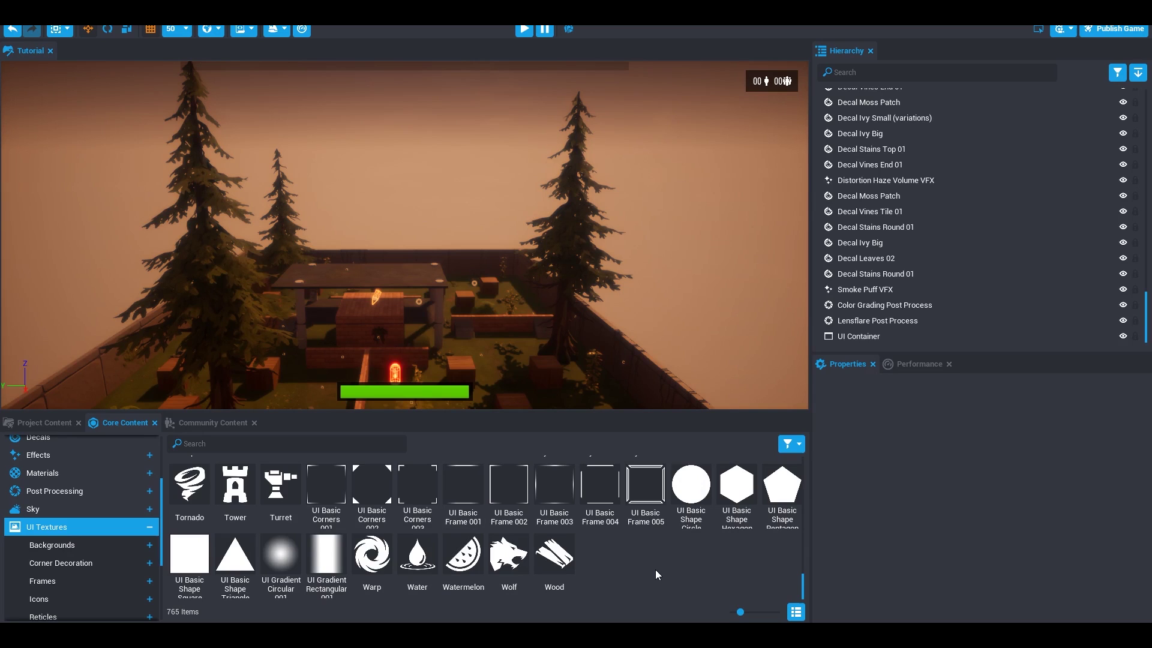
{"action": "scroll", "coordinate": [655, 573], "scroll_direction": "up", "scroll_amount": 15}
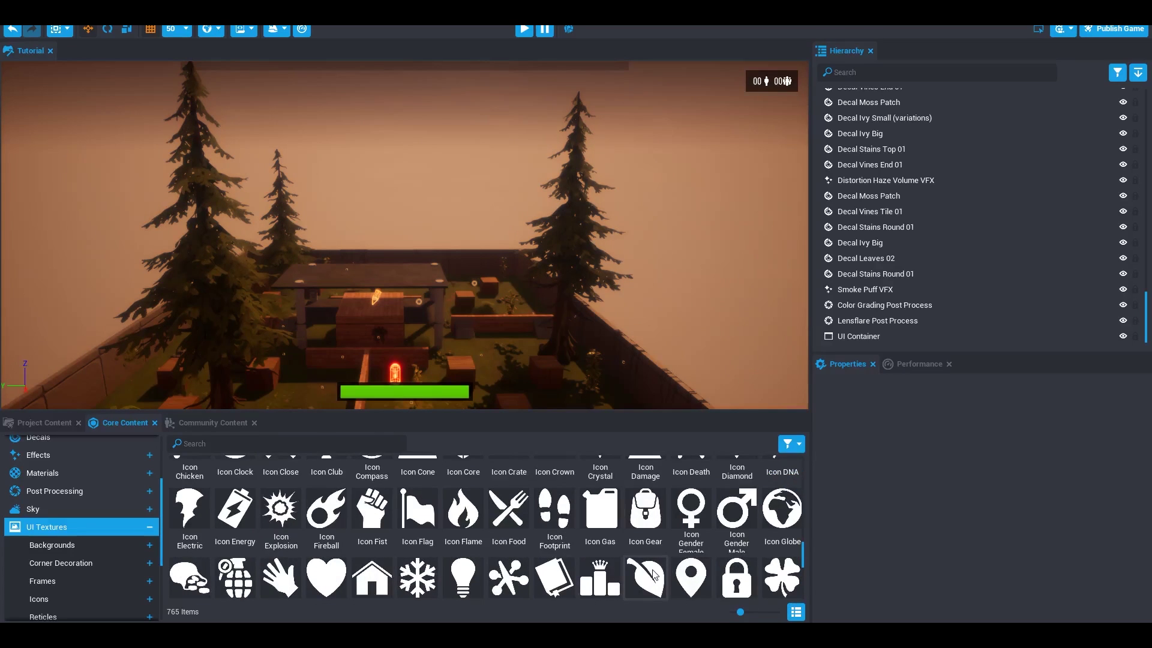
{"action": "scroll", "coordinate": [654, 573], "scroll_direction": "up", "scroll_amount": 10}
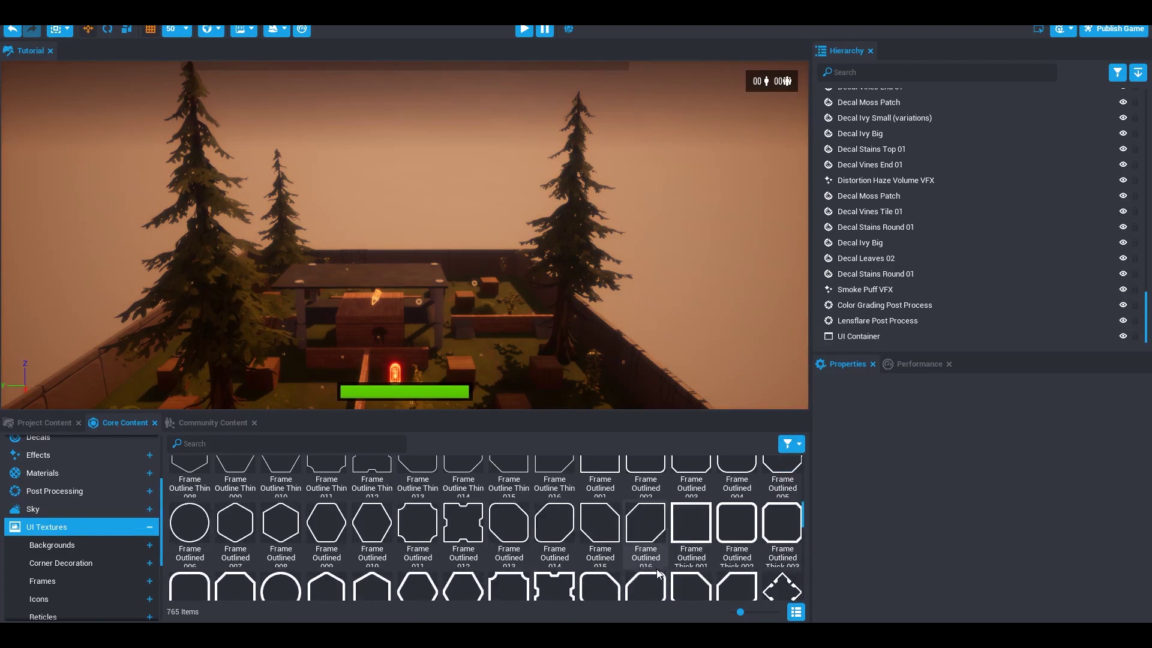
{"action": "scroll", "coordinate": [657, 570], "scroll_direction": "up", "scroll_amount": 1}
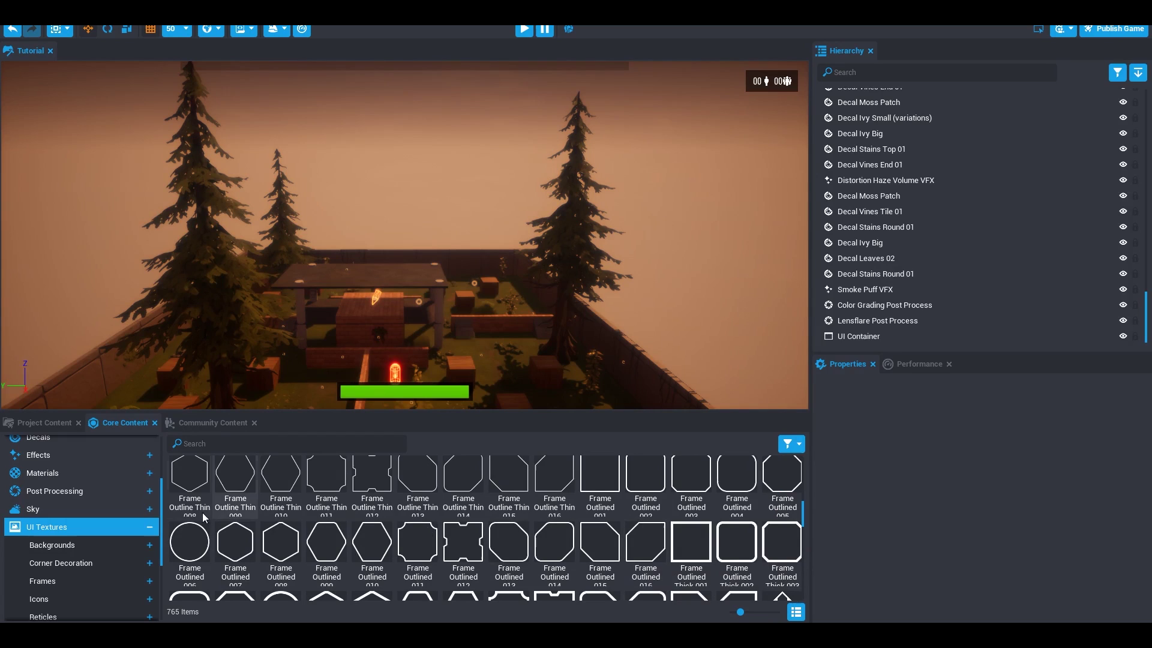
{"action": "left_click", "coordinate": [149, 527]}
{"action": "scroll", "coordinate": [144, 530], "scroll_direction": "down", "scroll_amount": 2}
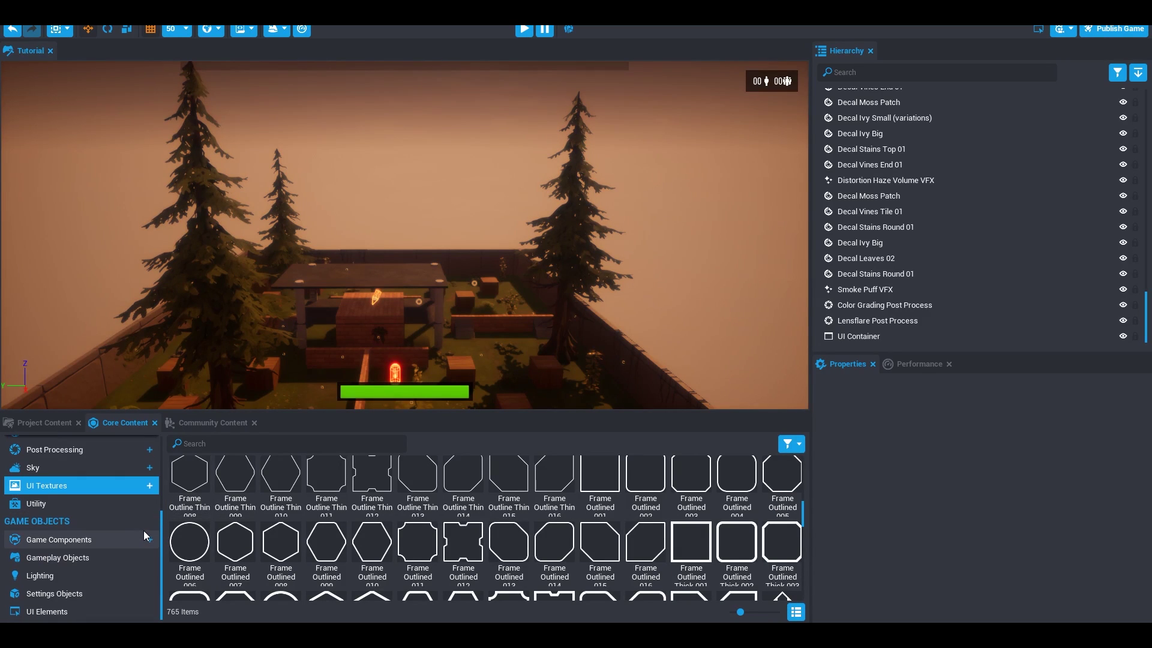
Drop a Point Light from Utility > Lighting into the maze scene.
{"action": "left_click", "coordinate": [95, 503]}
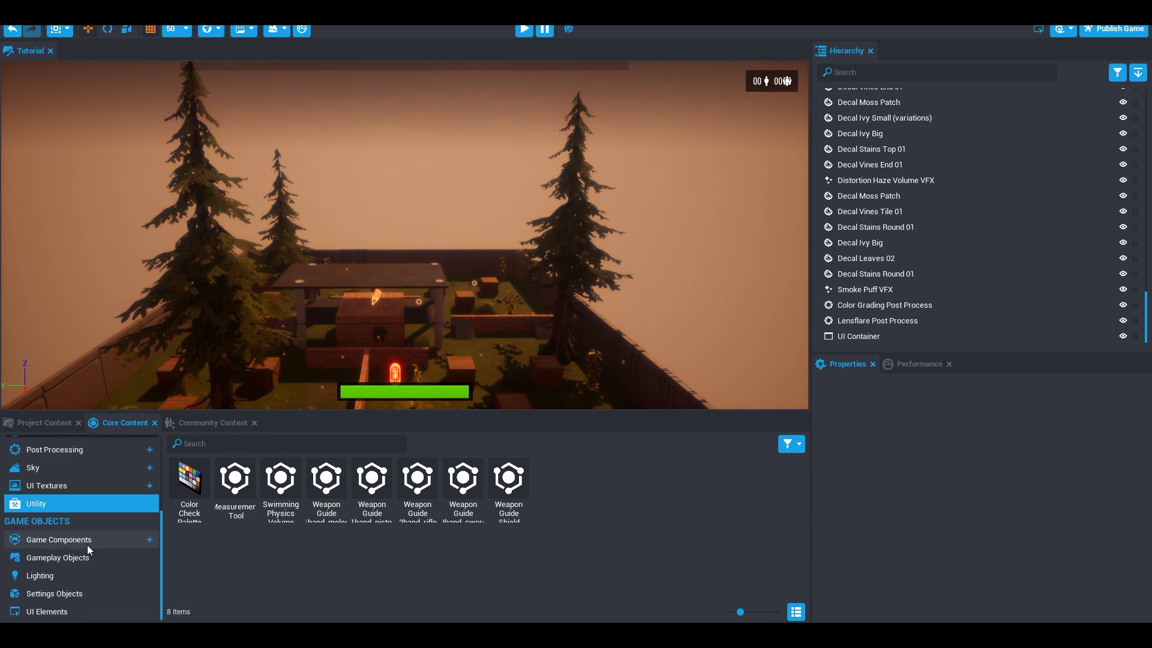
{"action": "left_click", "coordinate": [77, 573]}
{"action": "scroll", "coordinate": [329, 374], "scroll_direction": "up", "scroll_amount": 3}
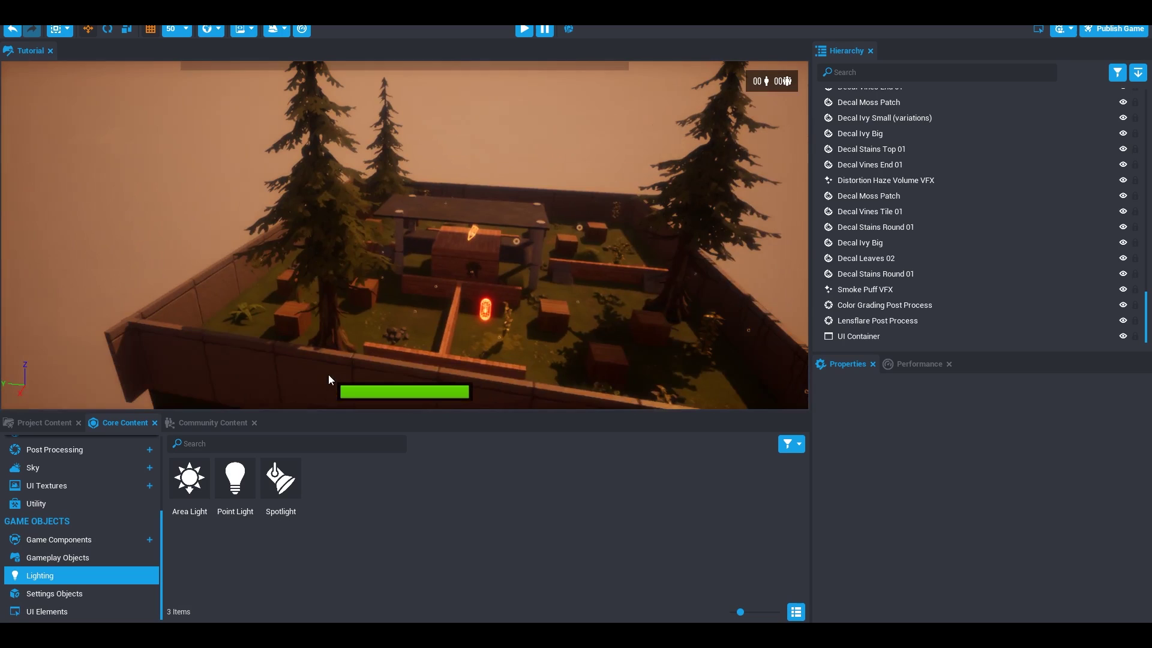
{"action": "scroll", "coordinate": [360, 372], "scroll_direction": "up", "scroll_amount": 5}
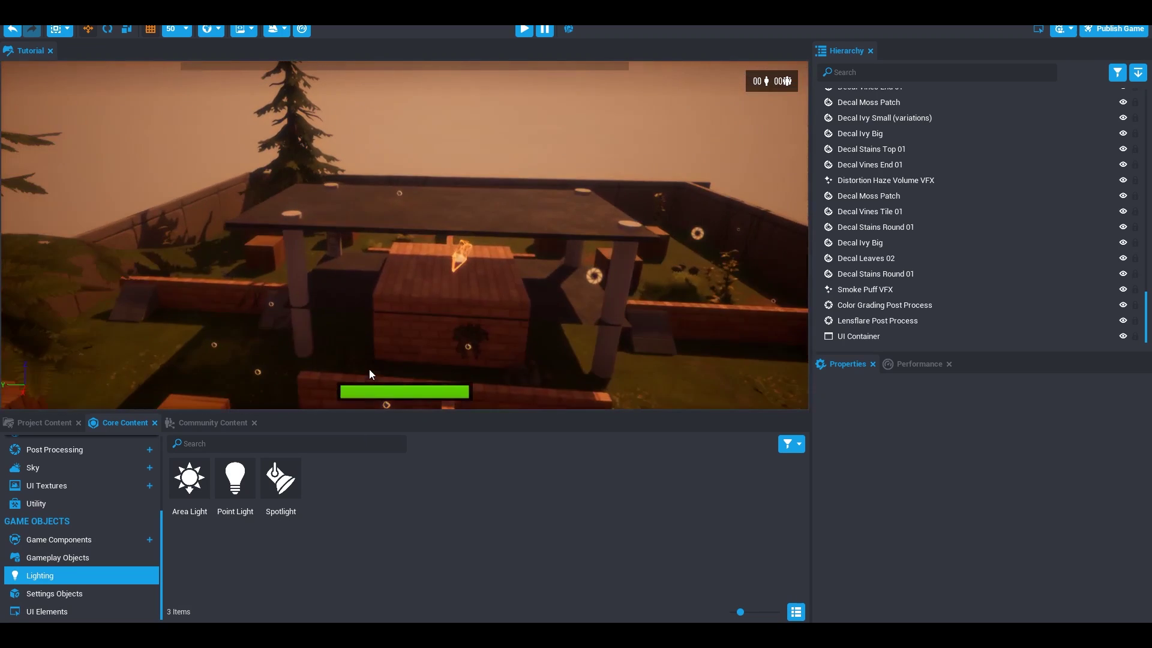
{"action": "left_click_drag", "start_coordinate": [240, 486], "coordinate": [276, 310]}
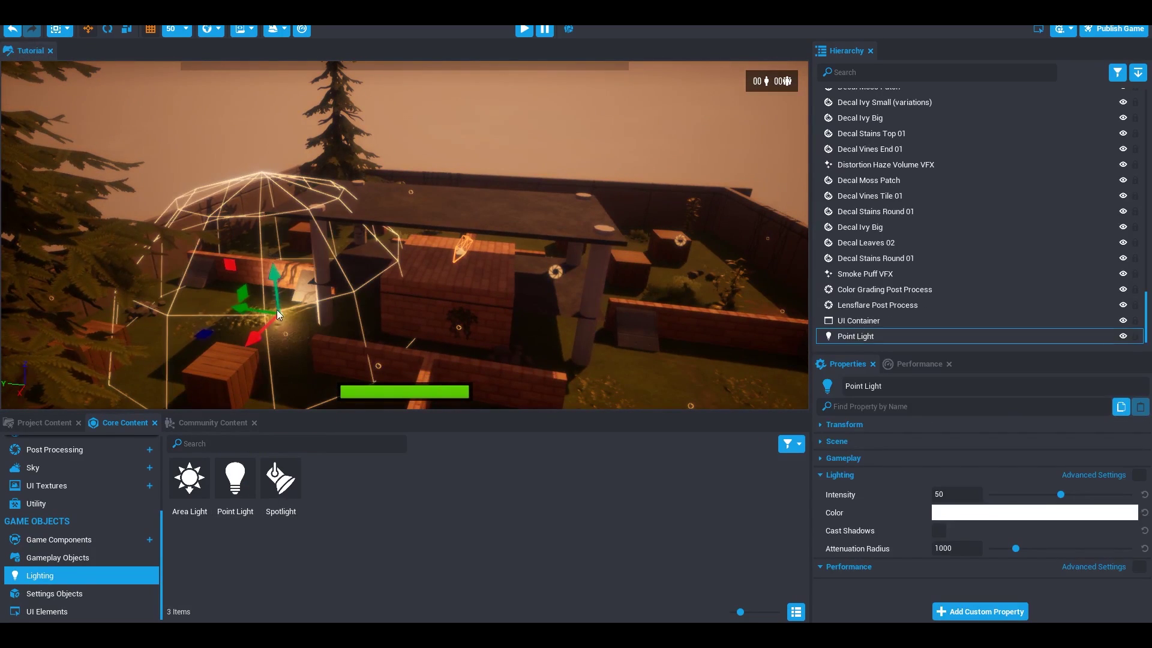
Move the Point Light above the grass patch on the left side.
{"action": "left_click", "coordinate": [196, 287]}
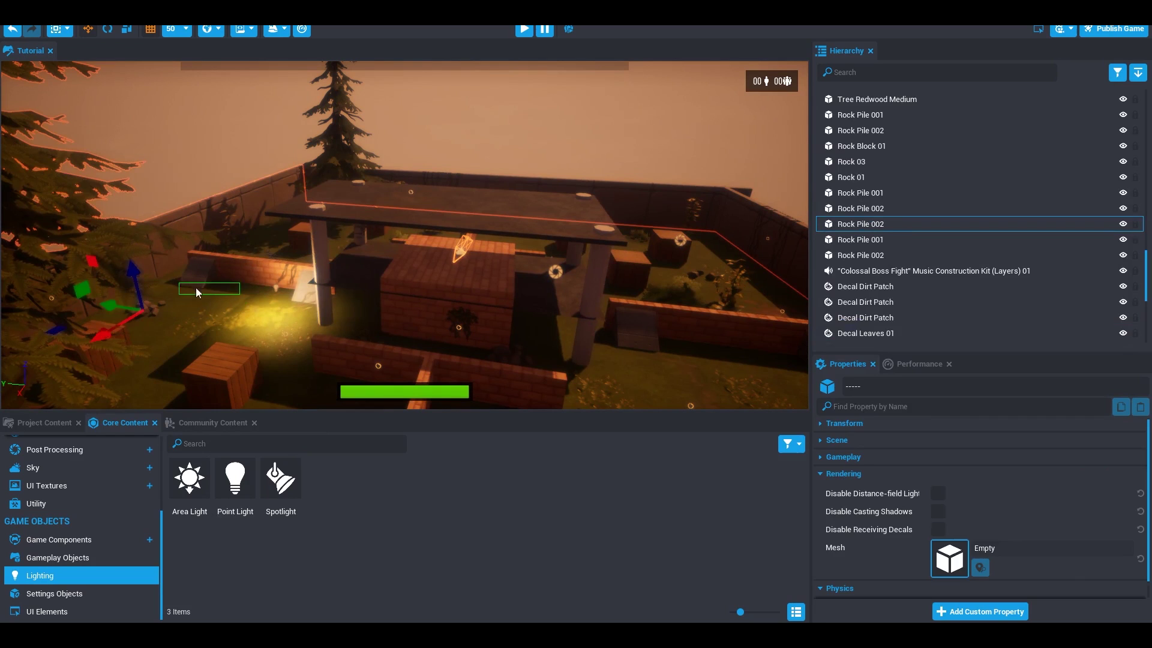
{"action": "scroll", "coordinate": [891, 280], "scroll_direction": "down", "scroll_amount": 15}
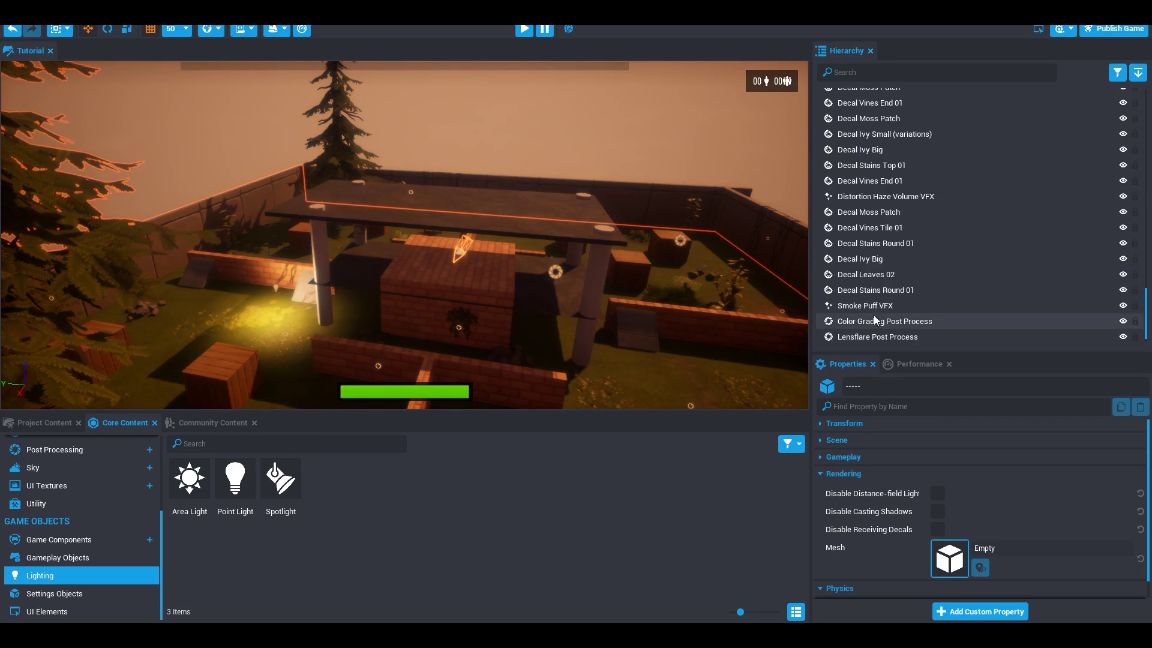
{"action": "left_click", "coordinate": [869, 336]}
{"action": "left_click_drag", "start_coordinate": [217, 290], "coordinate": [201, 247]}
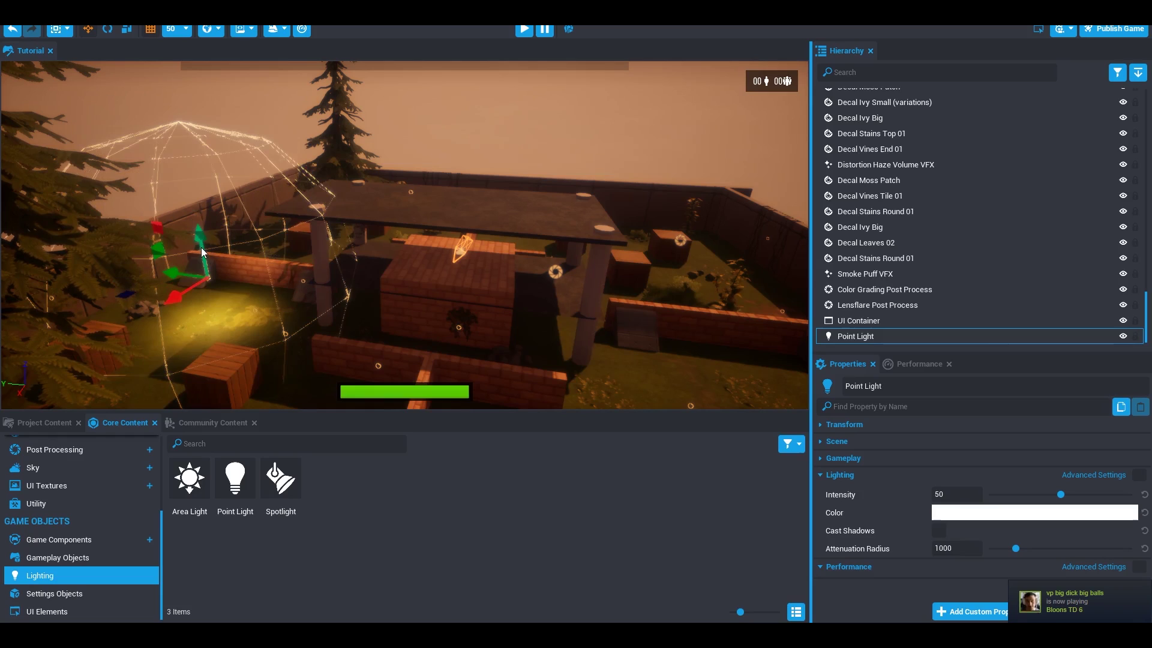
{"action": "right_click_drag", "start_coordinate": [336, 281], "coordinate": [627, 365]}
Keep the light white, raise its intensity, and add then delete a test spotlight.
{"action": "left_click", "coordinate": [996, 515]}
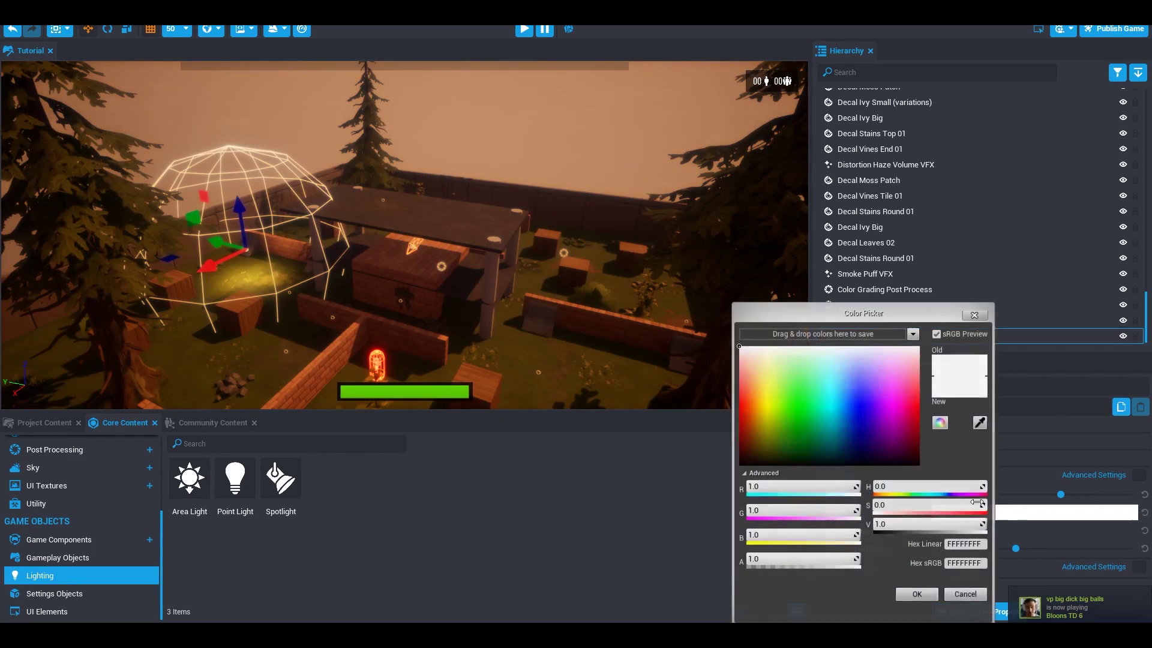
{"action": "mouse_move", "coordinate": [868, 412]}
{"action": "left_mouse_down"}
{"action": "mouse_move", "coordinate": [859, 435]}
{"action": "mouse_move", "coordinate": [848, 387]}
{"action": "mouse_move", "coordinate": [813, 368]}
{"action": "mouse_move", "coordinate": [761, 370]}
{"action": "mouse_move", "coordinate": [749, 373]}
{"action": "mouse_move", "coordinate": [766, 419]}
{"action": "mouse_move", "coordinate": [739, 346]}
{"action": "left_mouse_up"}
{"action": "left_click", "coordinate": [974, 315]}
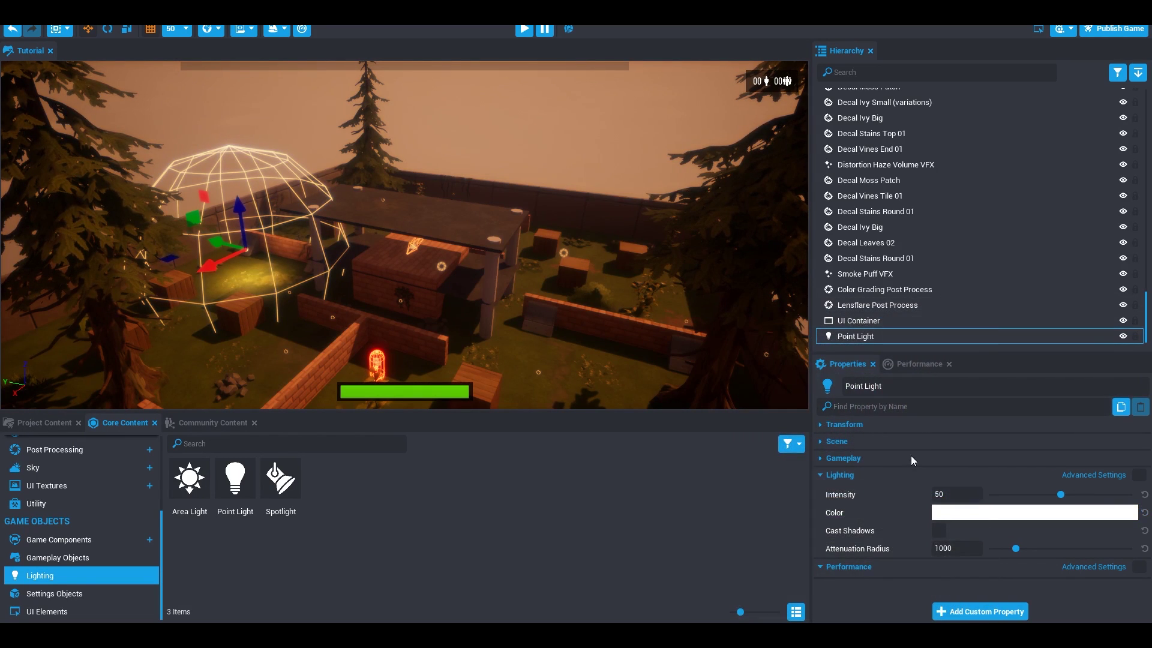
{"action": "left_click", "coordinate": [1062, 496]}
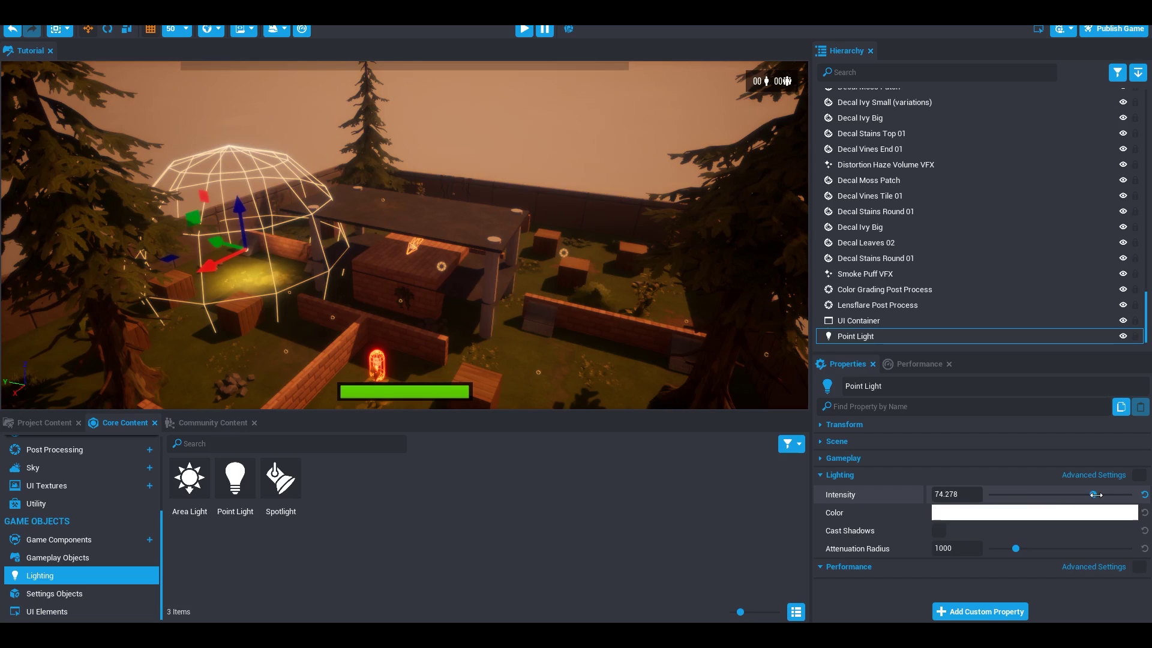
{"action": "left_click_drag", "start_coordinate": [328, 419], "coordinate": [462, 174]}
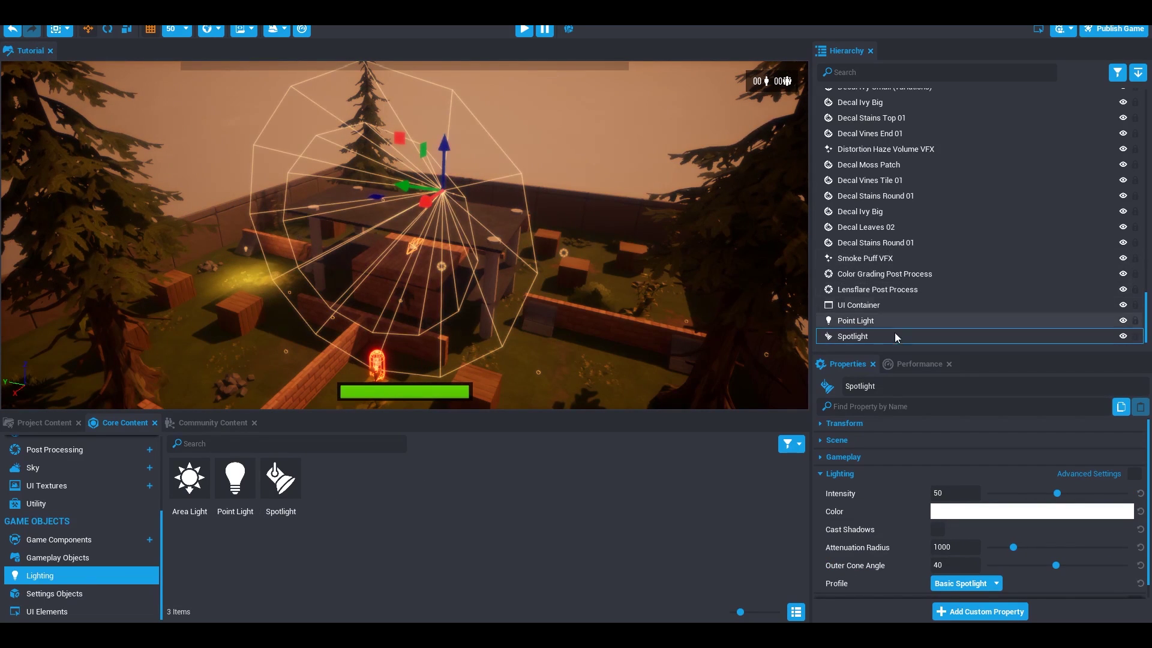
{"action": "key", "text": "Delete"}
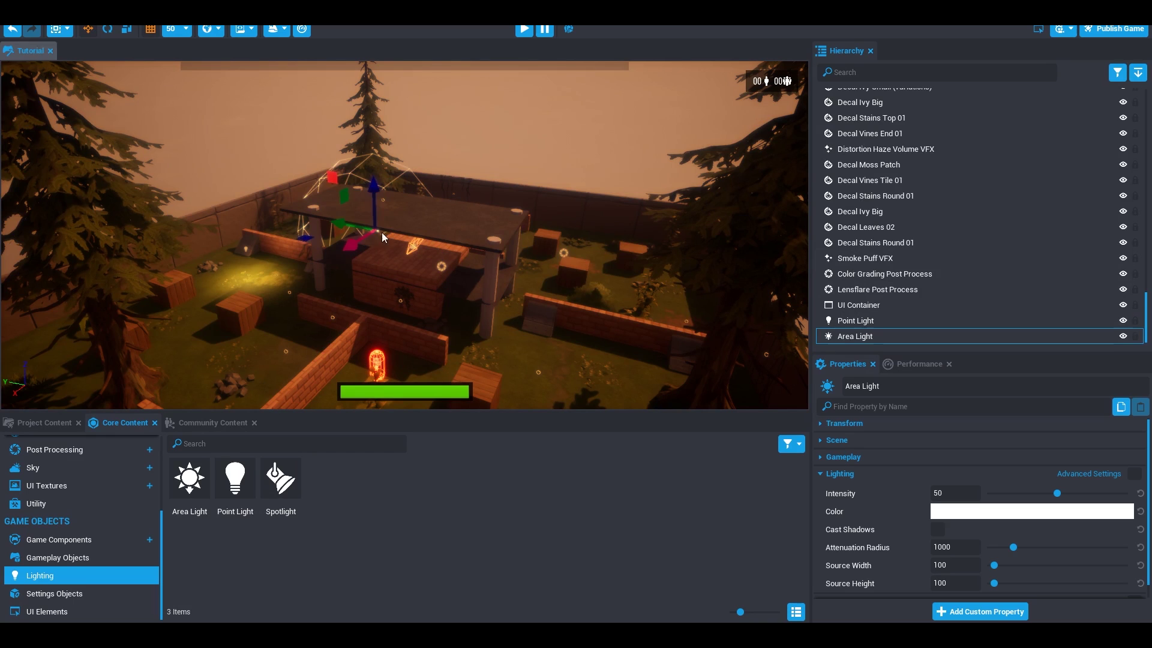
Delete the test area light and orbit the view around the table area.
{"action": "key", "text": "Delete"}
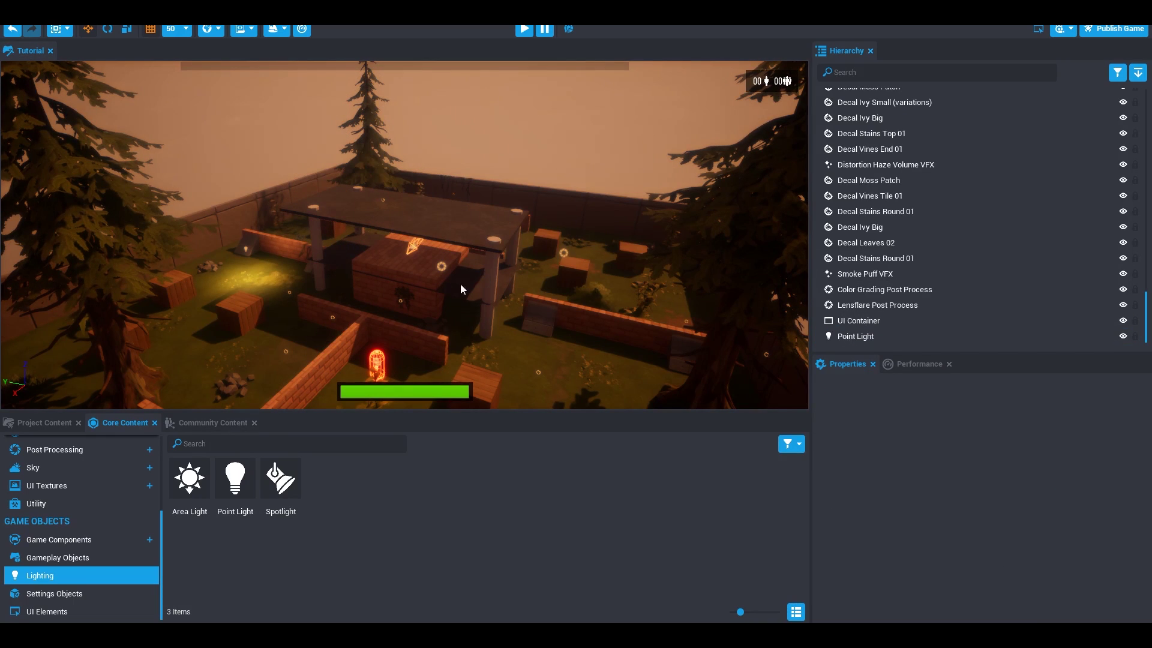
{"action": "scroll", "coordinate": [387, 307], "scroll_direction": "up", "scroll_amount": 5}
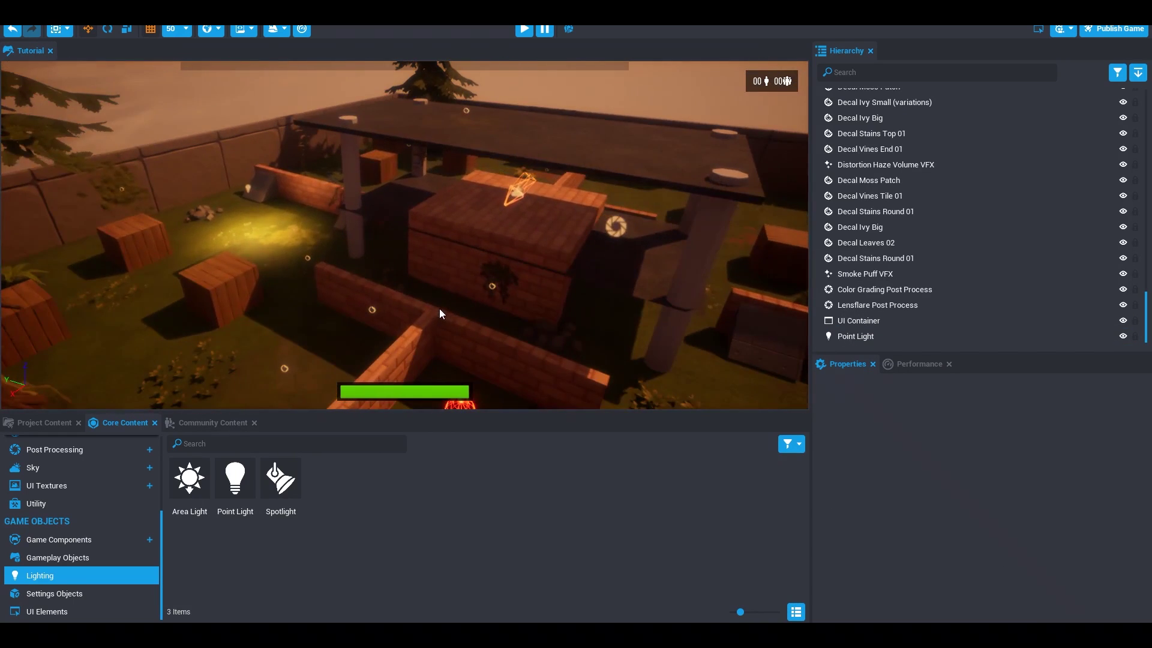
{"action": "right_click_drag", "start_coordinate": [440, 308], "coordinate": [66, 286]}
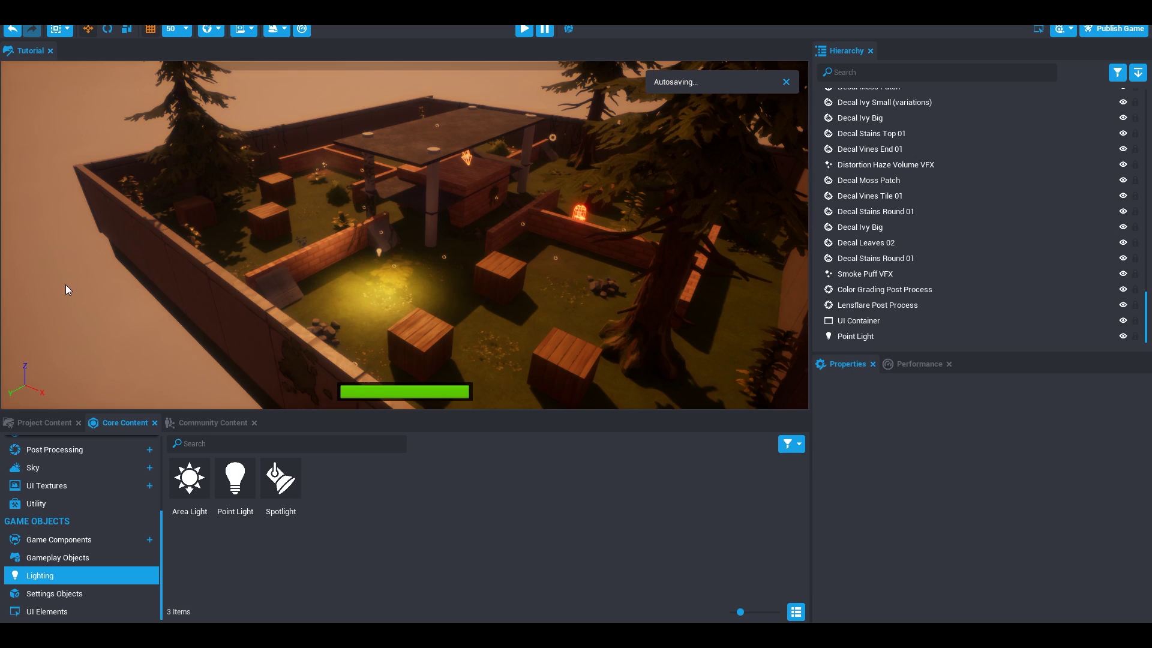
List the Settings Objects (Game, Player, Respawn, Team Settings) and orbit out over the maze.
{"action": "left_click", "coordinate": [78, 593]}
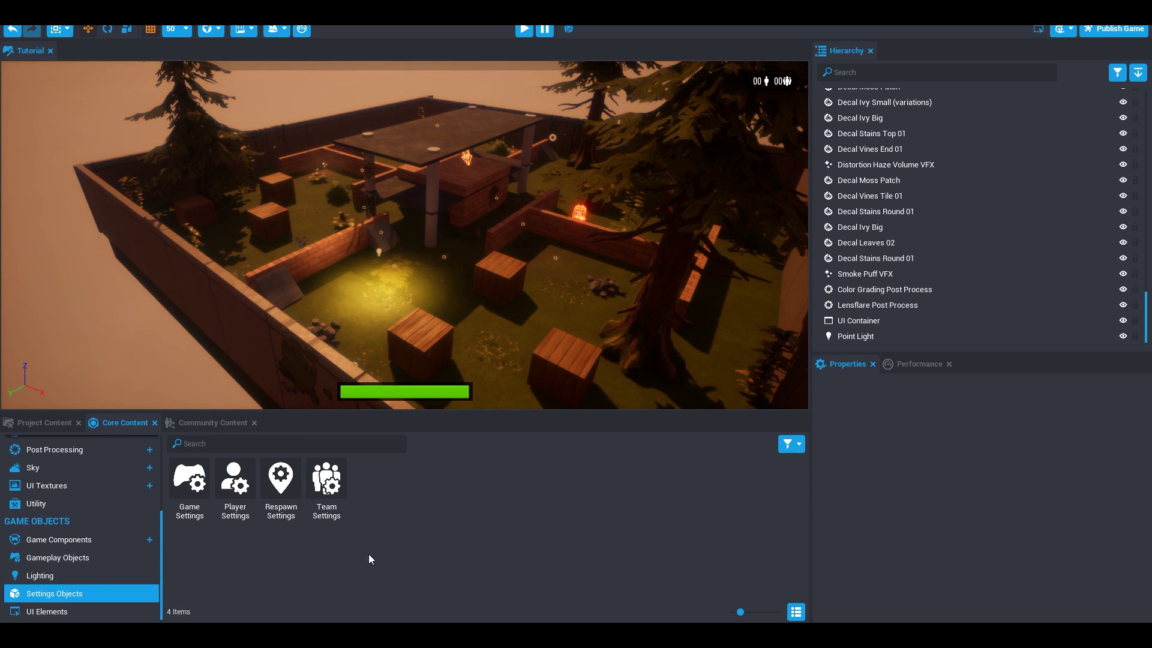
{"action": "scroll", "coordinate": [465, 324], "scroll_direction": "down", "scroll_amount": 3}
{"action": "right_click_drag", "start_coordinate": [462, 309], "coordinate": [631, 307]}
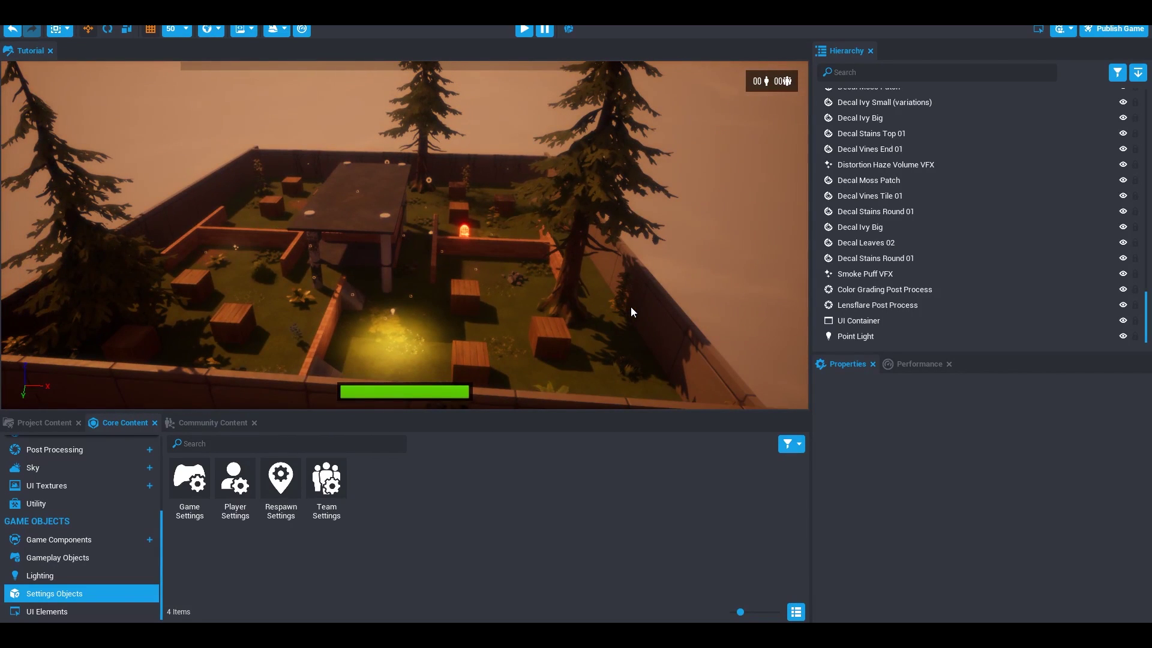